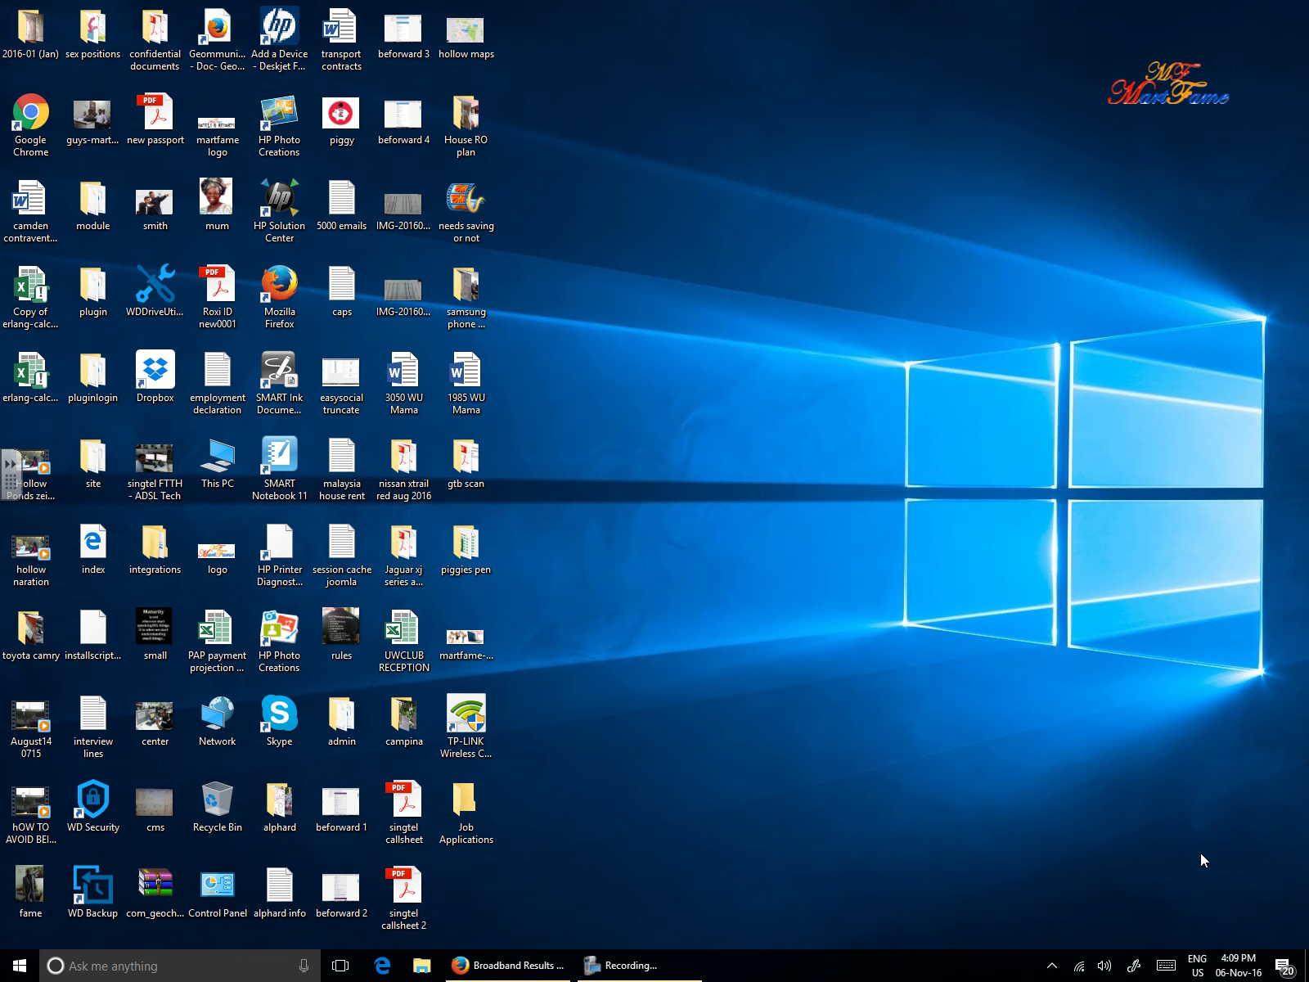
Search 'intern' in Cortana, then launch Microsoft Edge from the taskbar
left_click(196, 973)
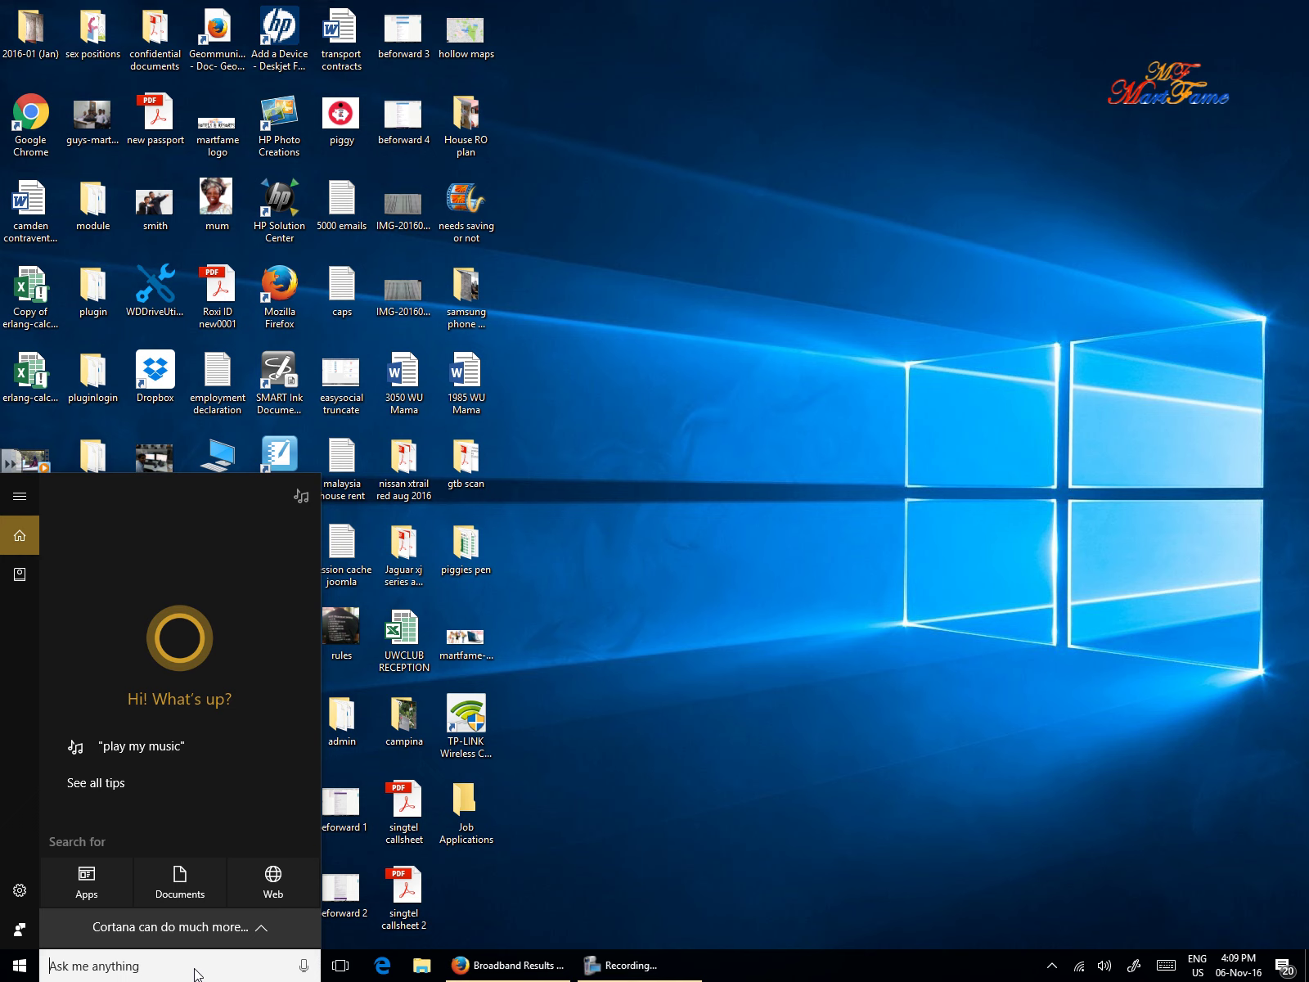
type("intern")
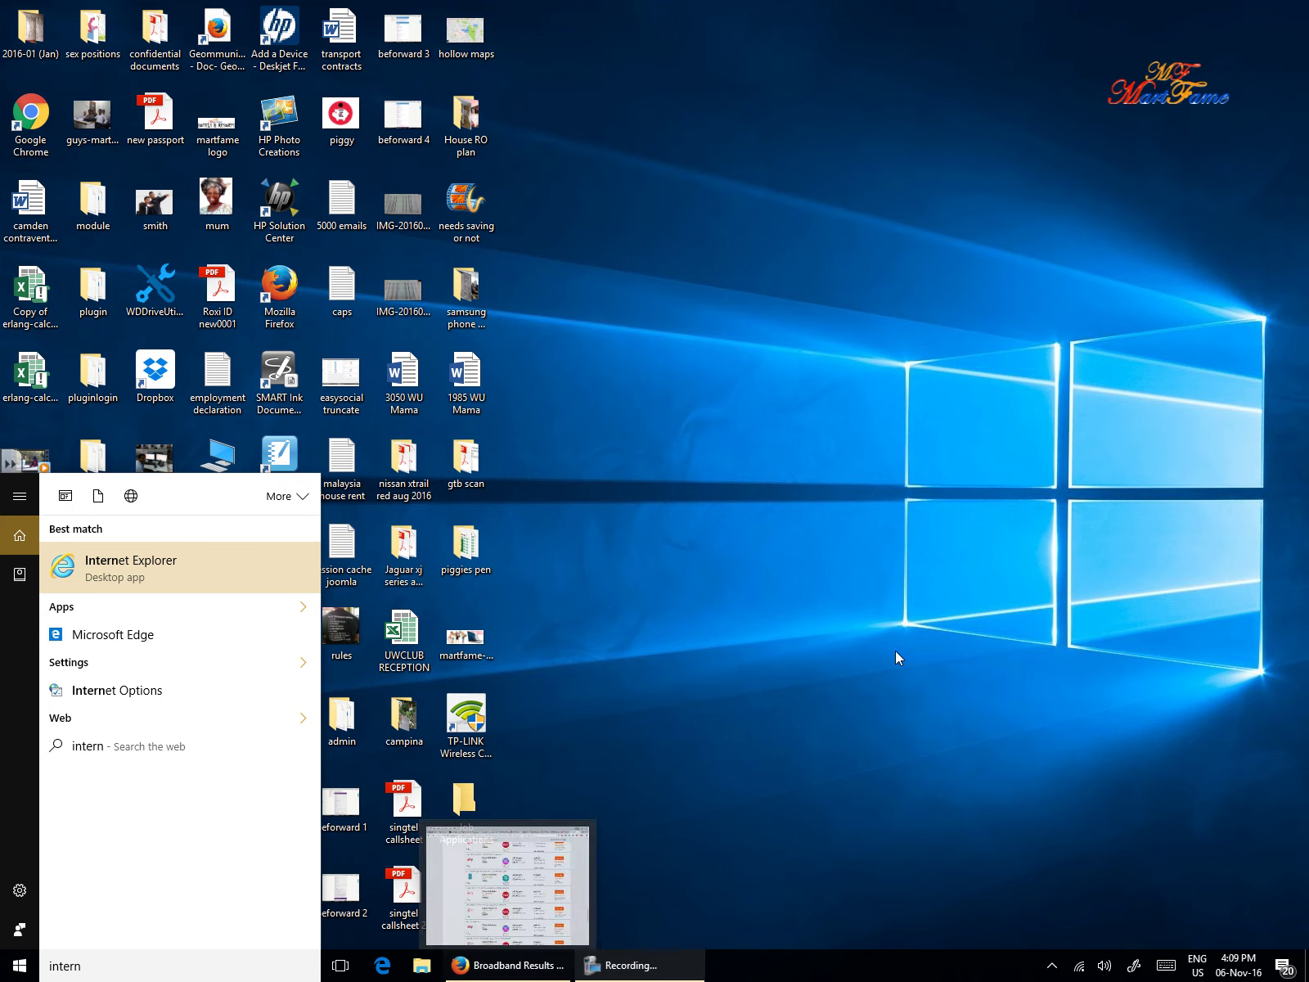
left_click(382, 965)
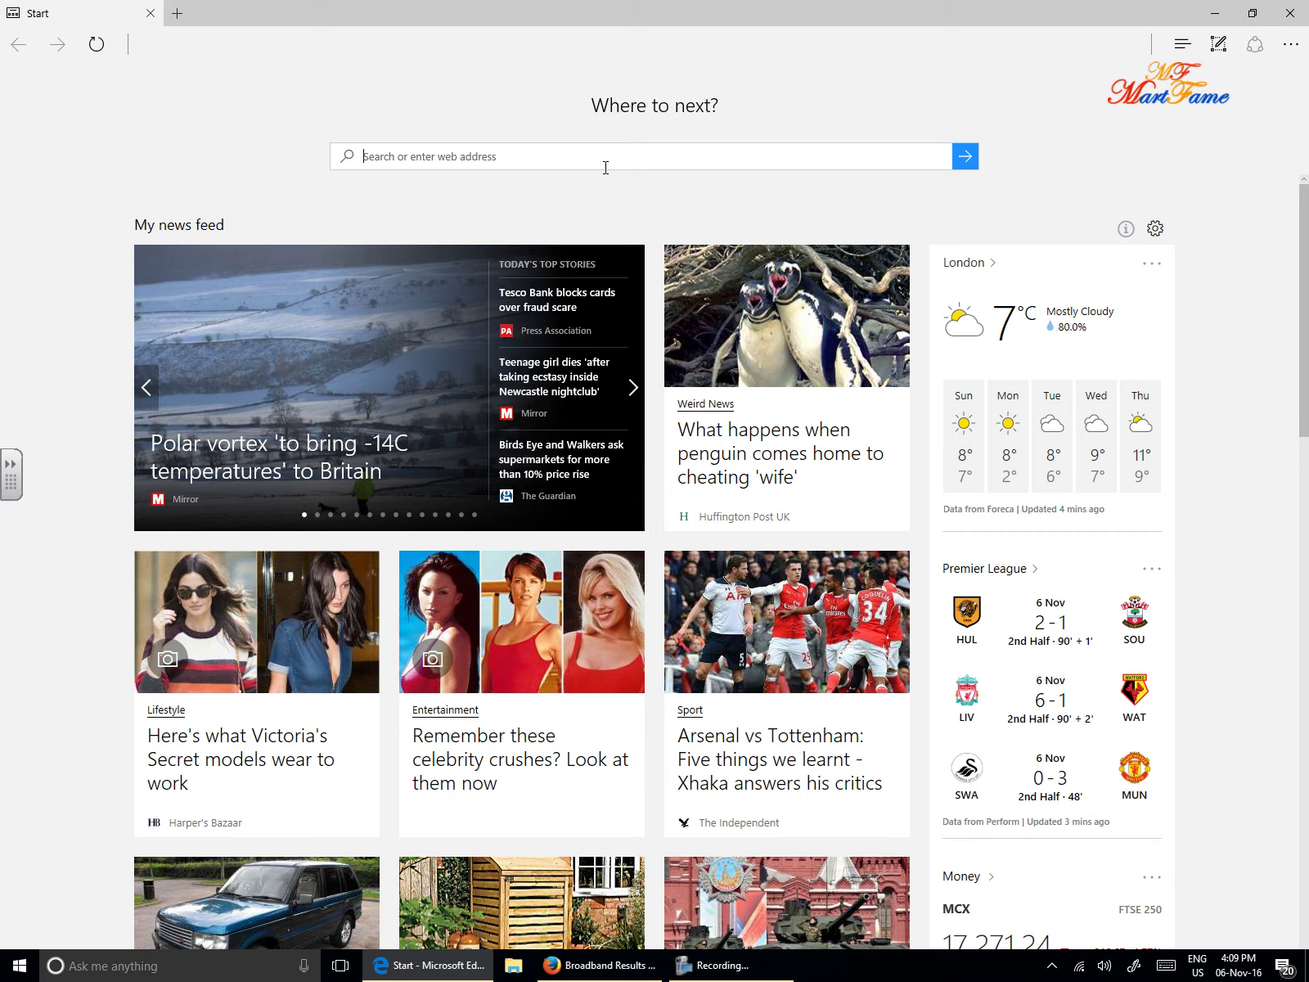
Load youtube.com, Amazon from the top sites, and martfame.com in three separate tabs
type("youtube.com")
key("Return")
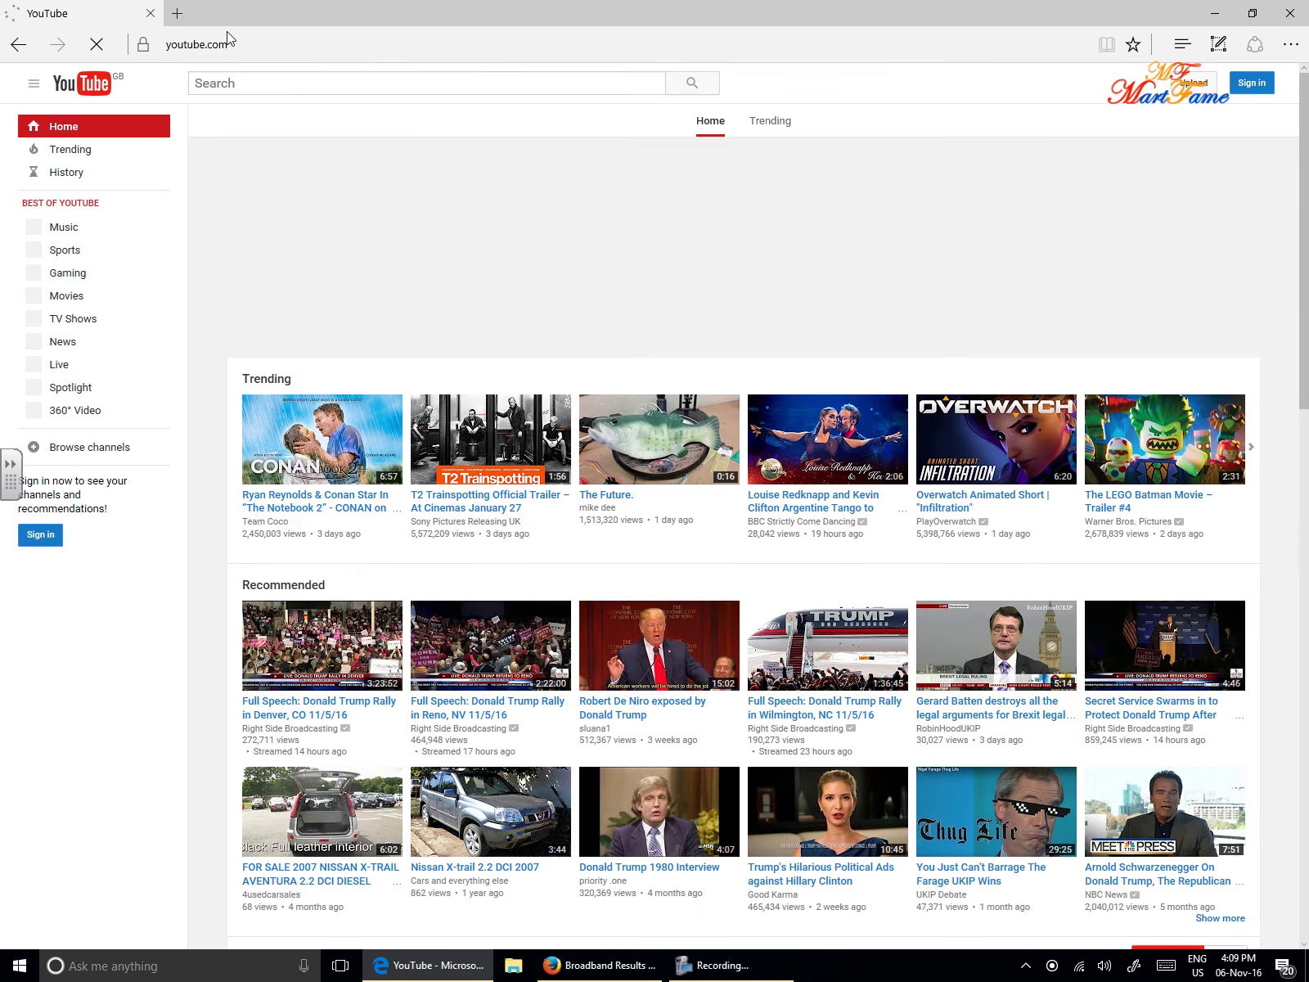
left_click(180, 18)
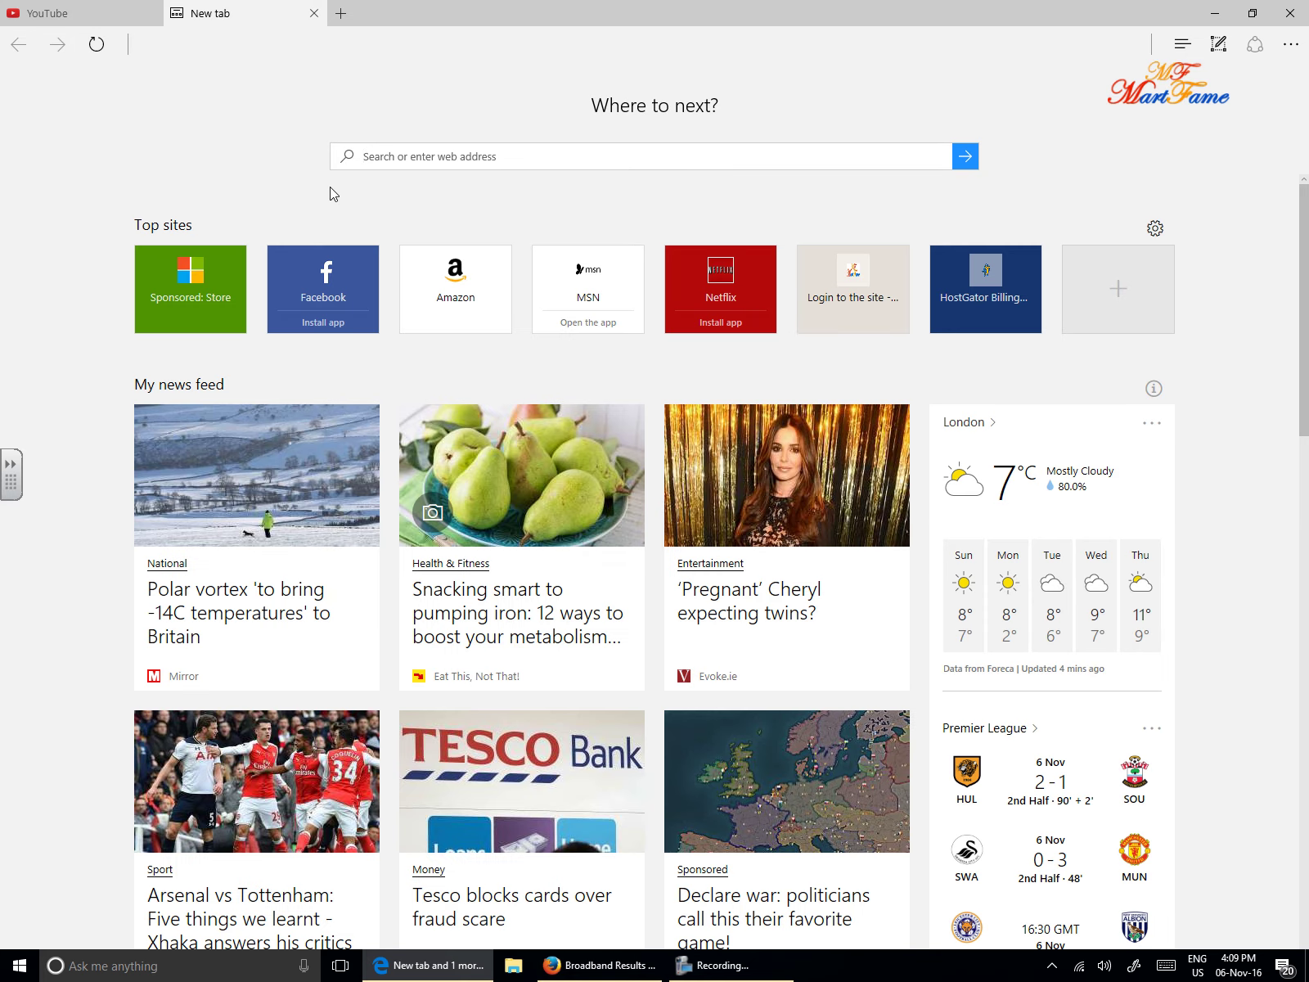
left_click(460, 290)
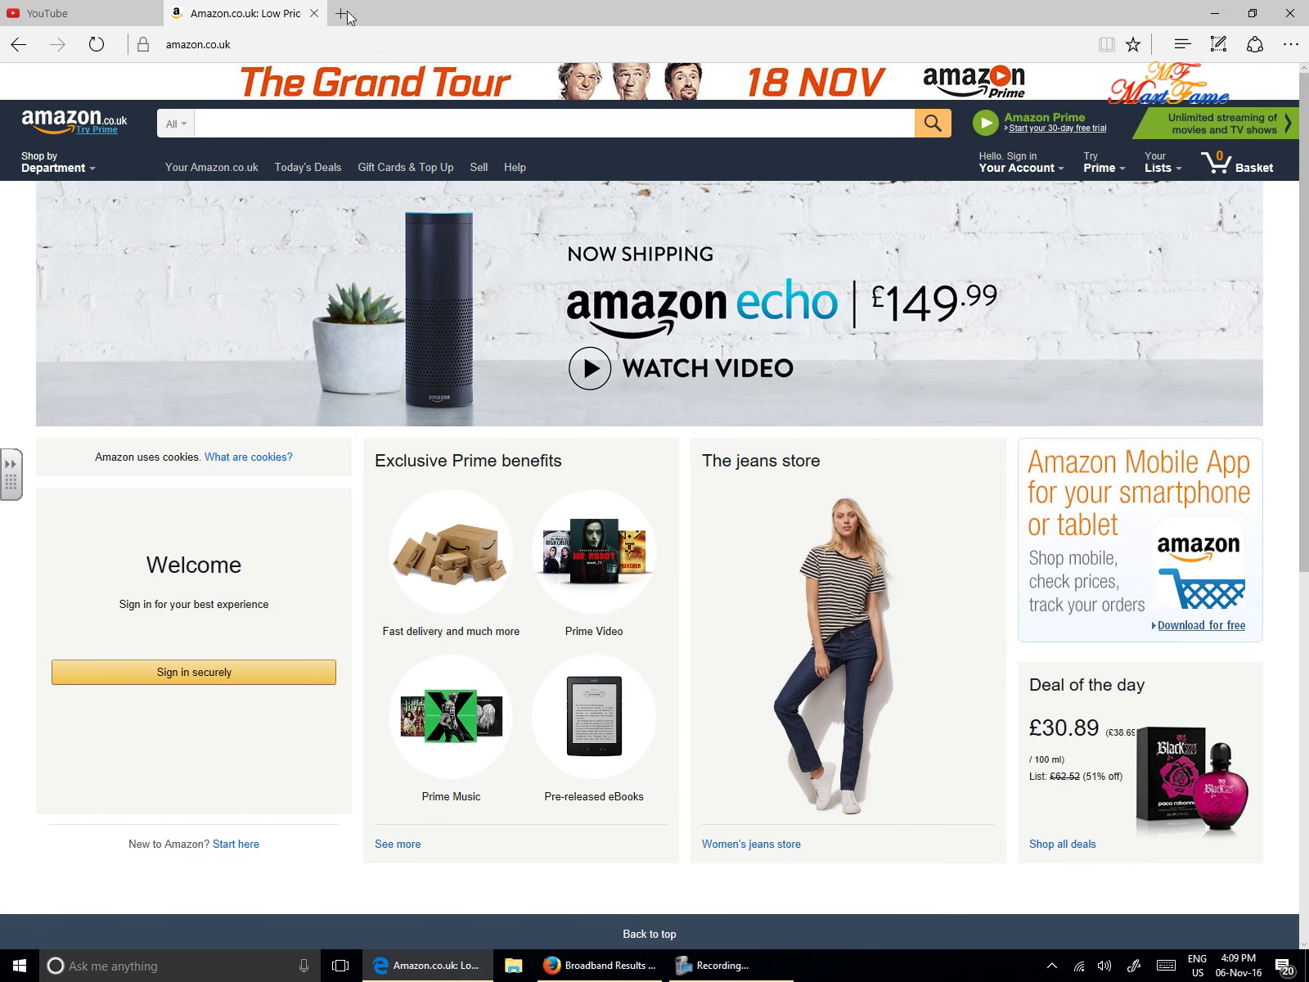
left_click(343, 16)
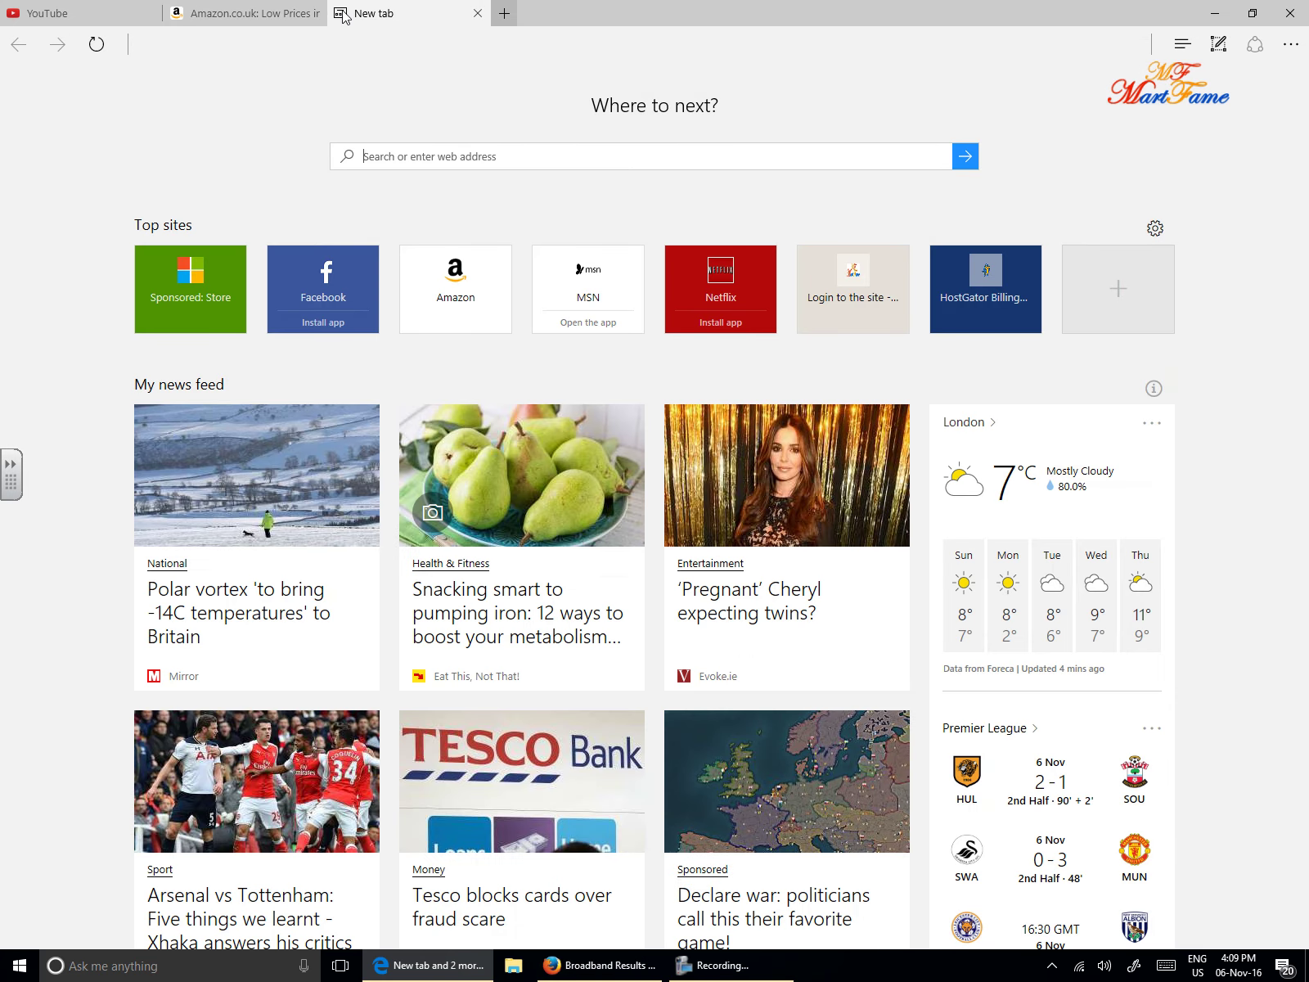
type("martfame.com/")
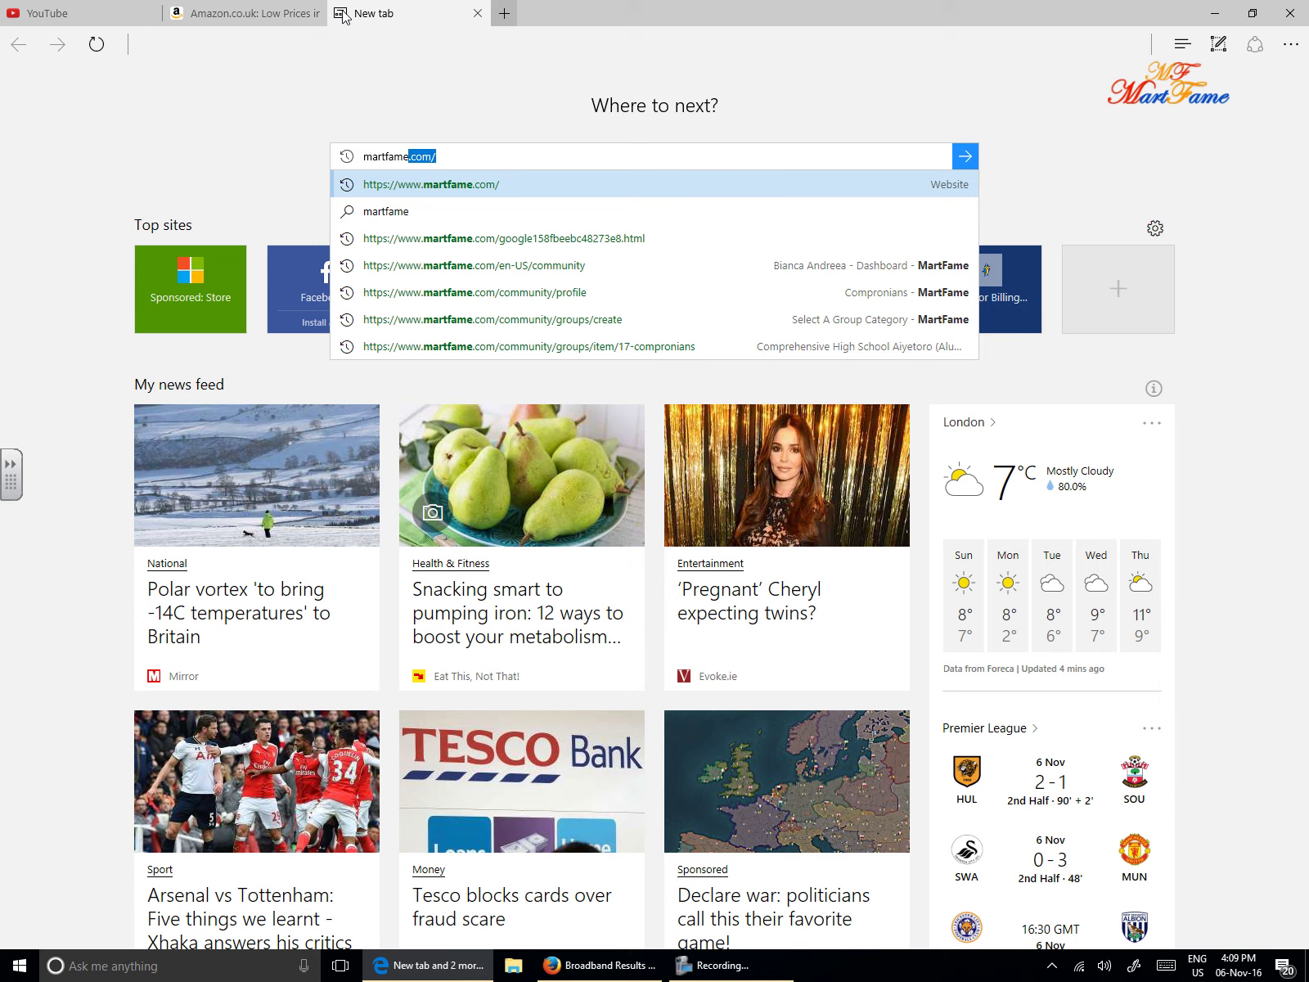
key("Return")
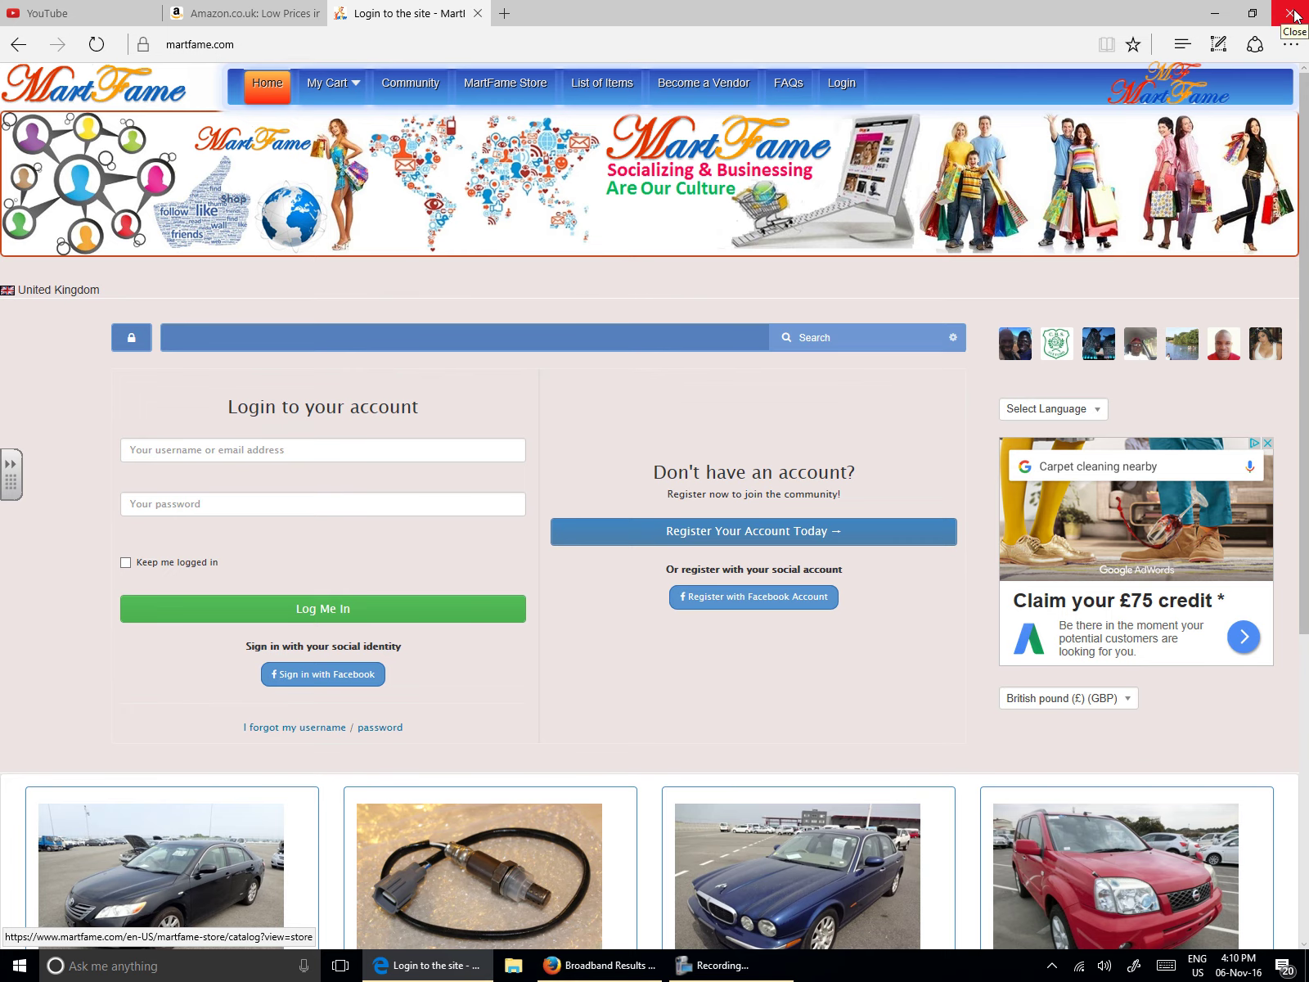
Close the Edge window with all its tabs, then relaunch Edge from the taskbar
left_click(1292, 14)
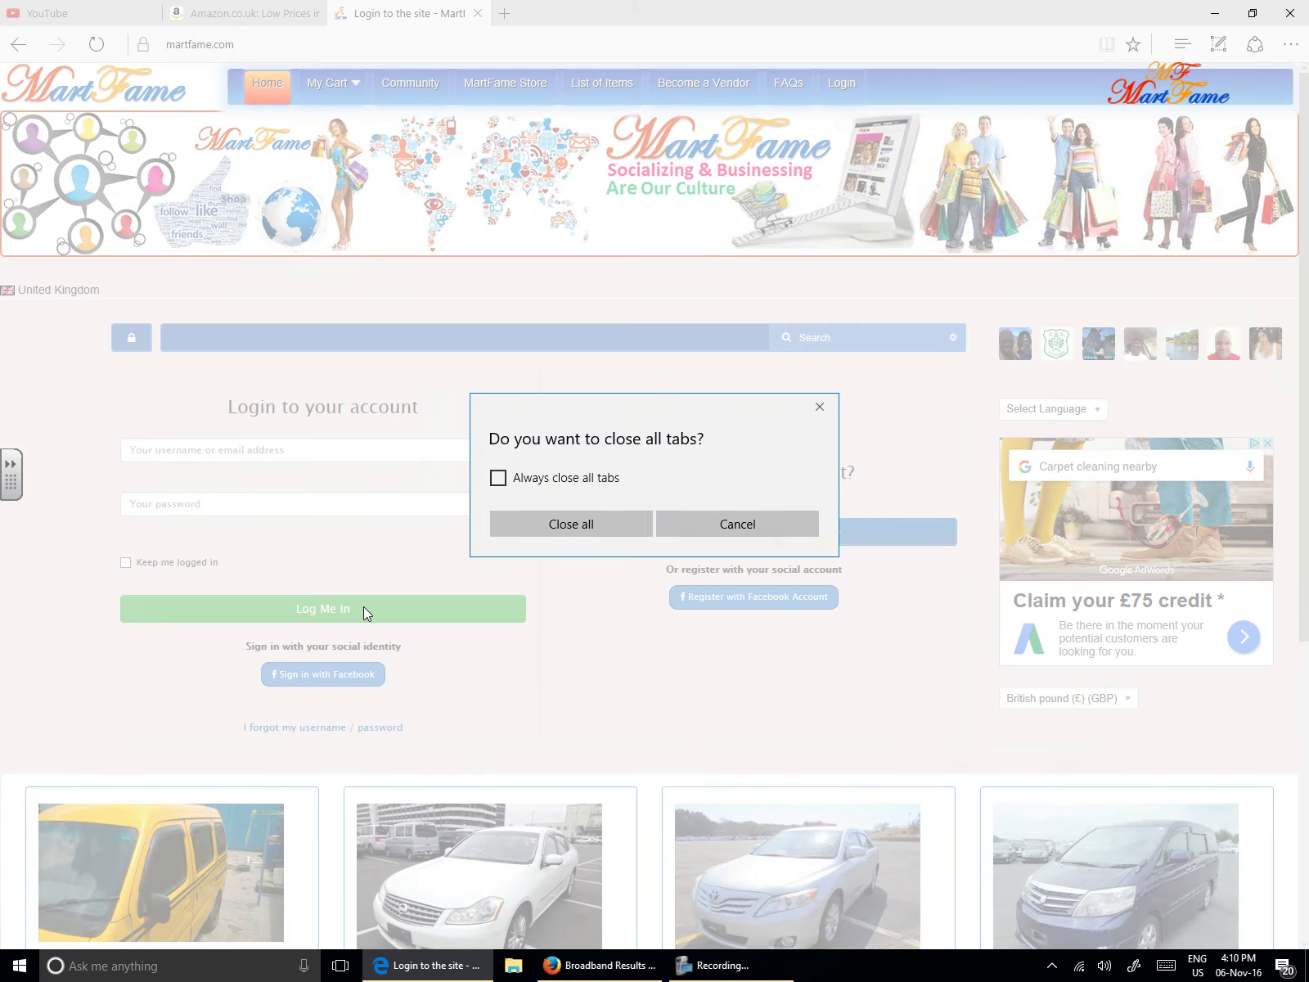
left_click(582, 525)
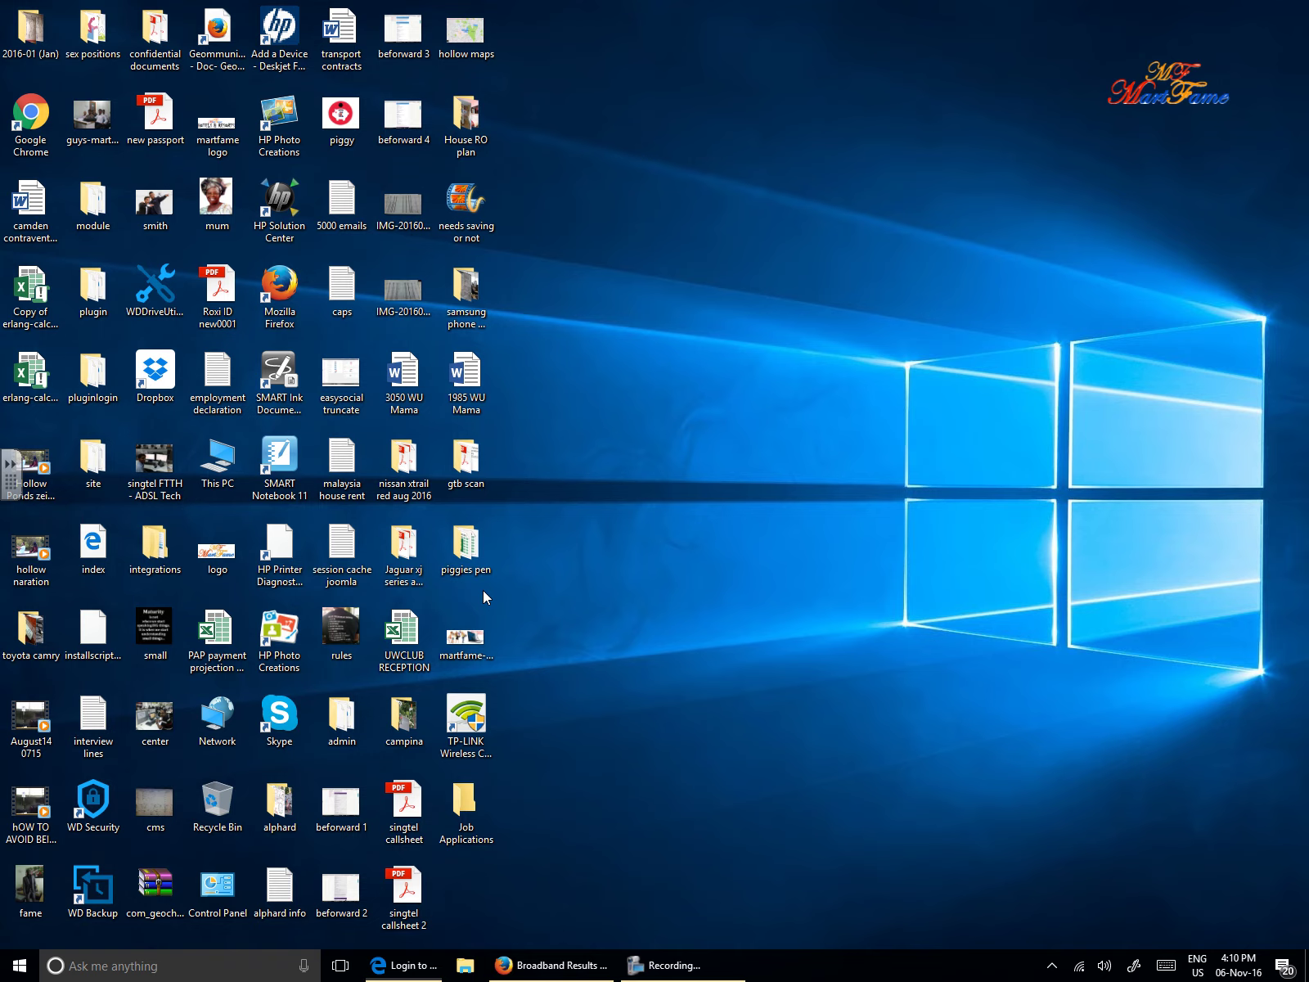
left_click(382, 965)
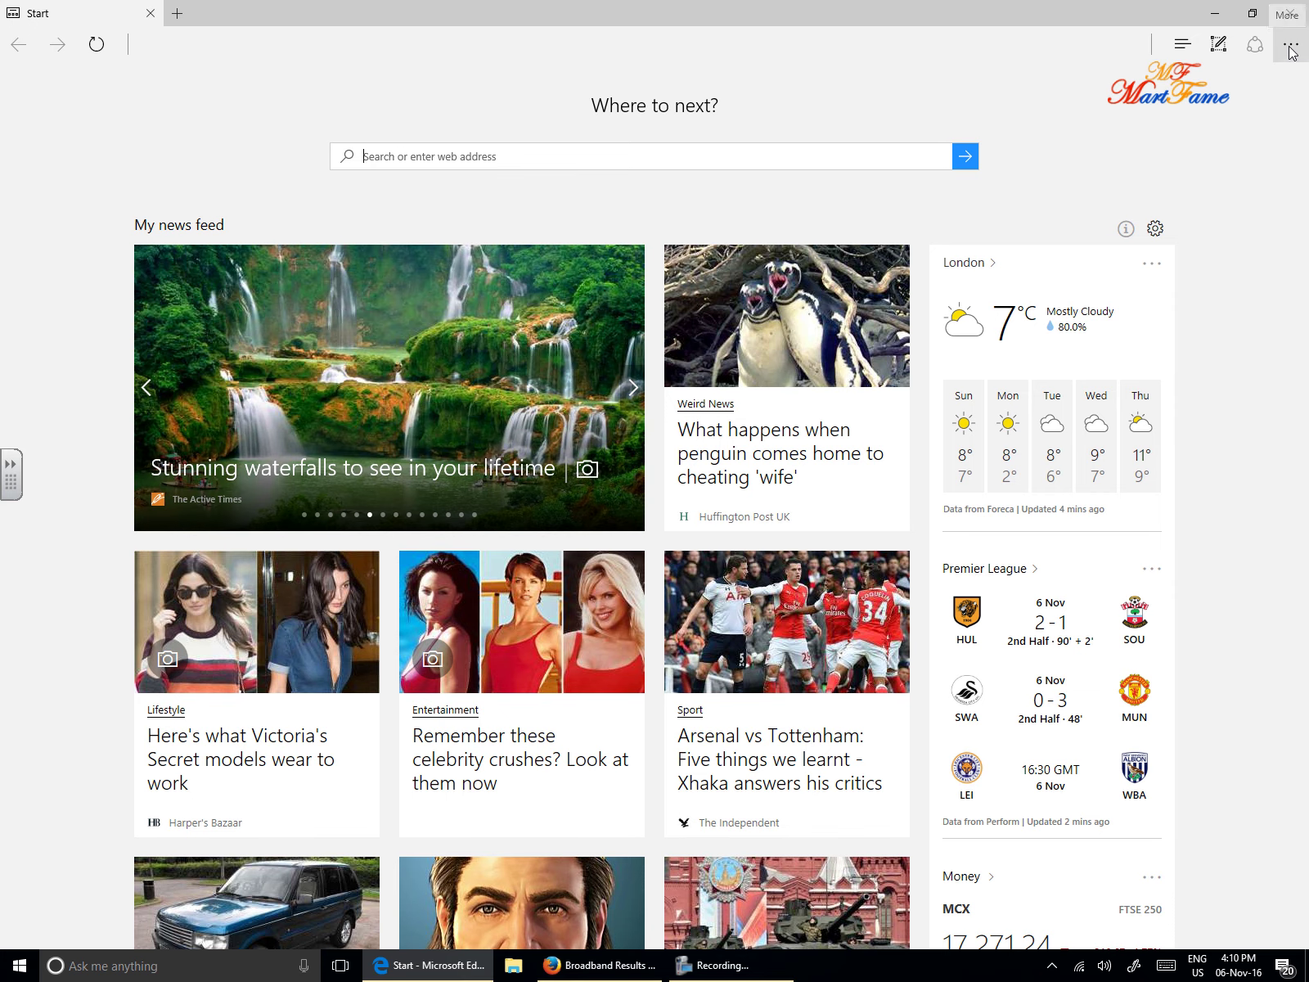
In Edge Settings, set 'Open Microsoft Edge with' to Previous pages, then close Settings
left_click(1291, 47)
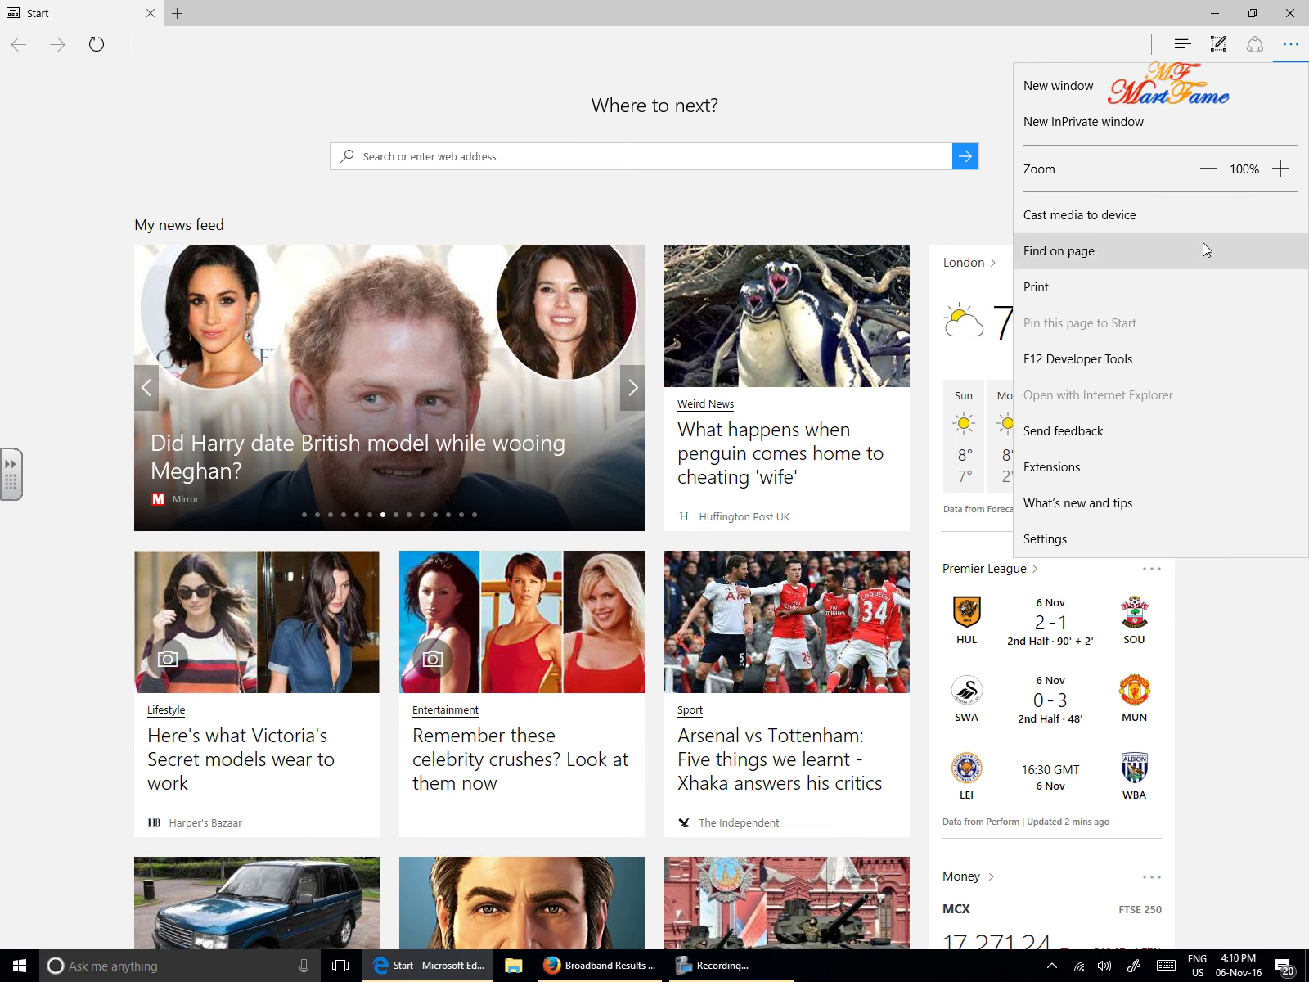
left_click(1076, 543)
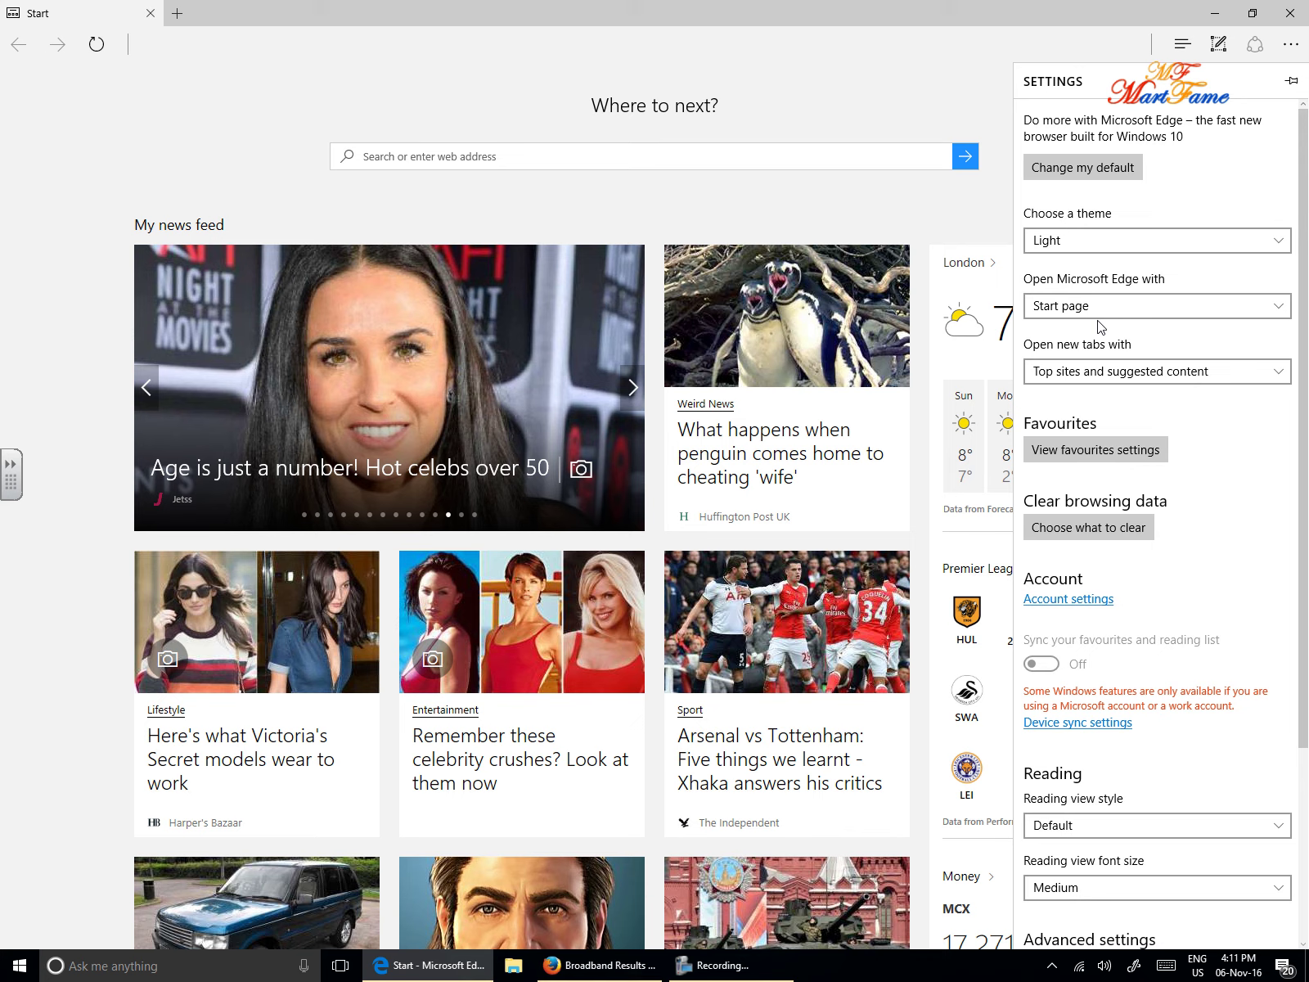
left_click(1279, 311)
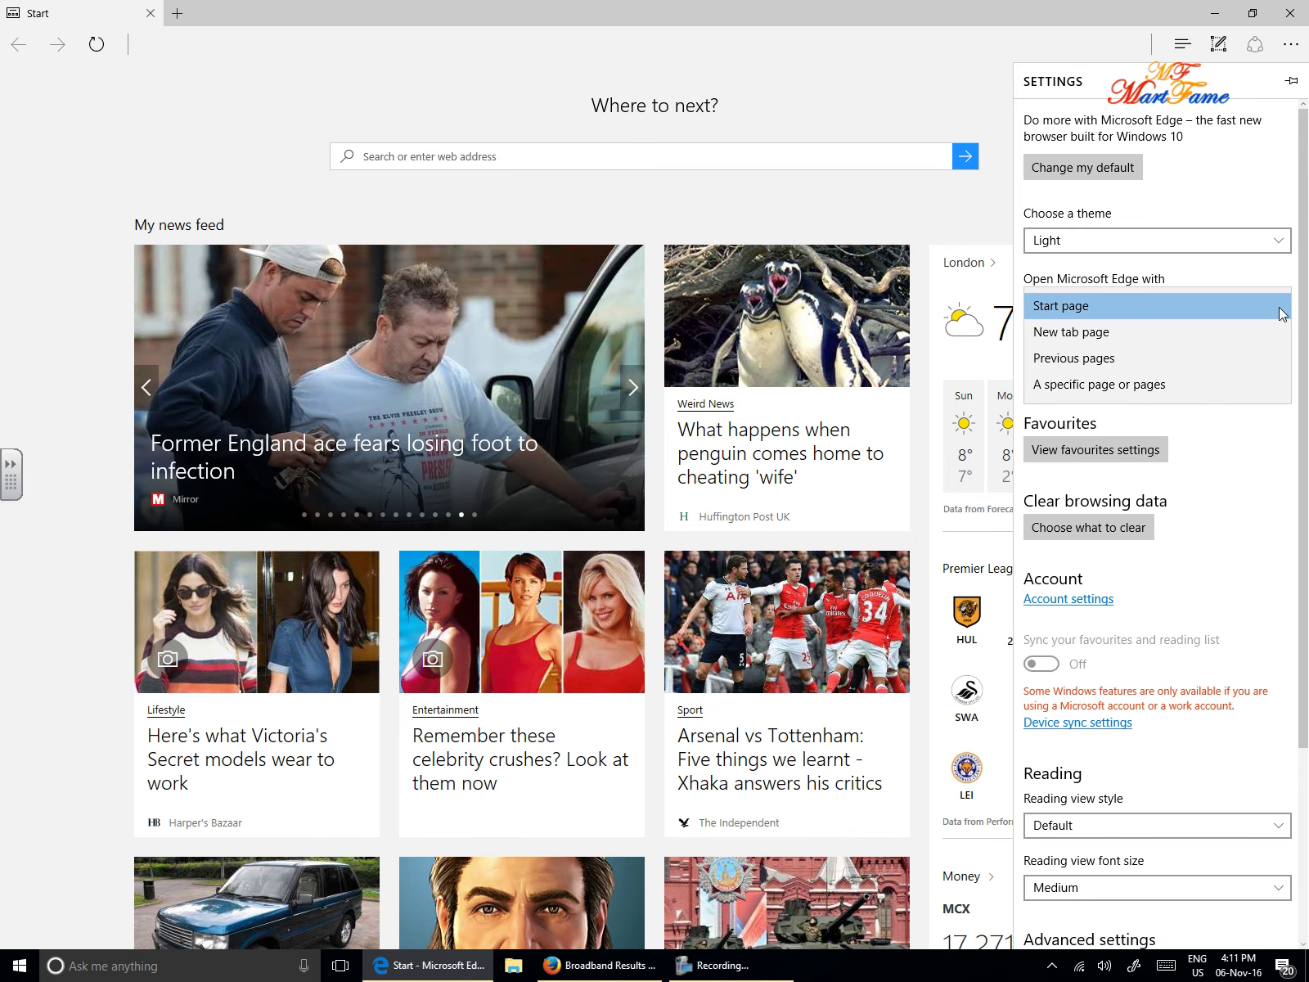
left_click(1097, 360)
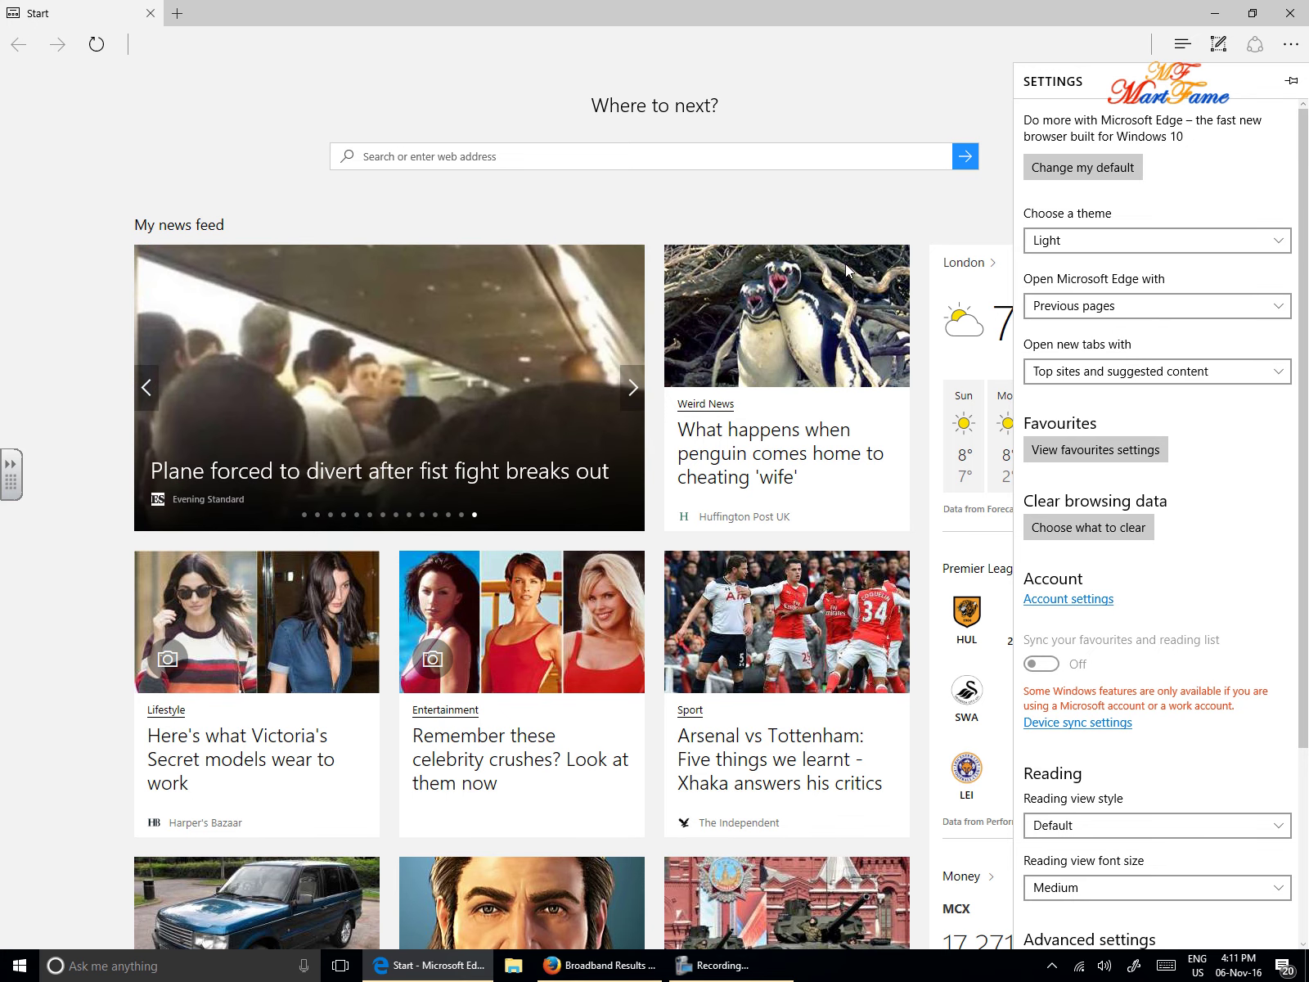
left_click(203, 114)
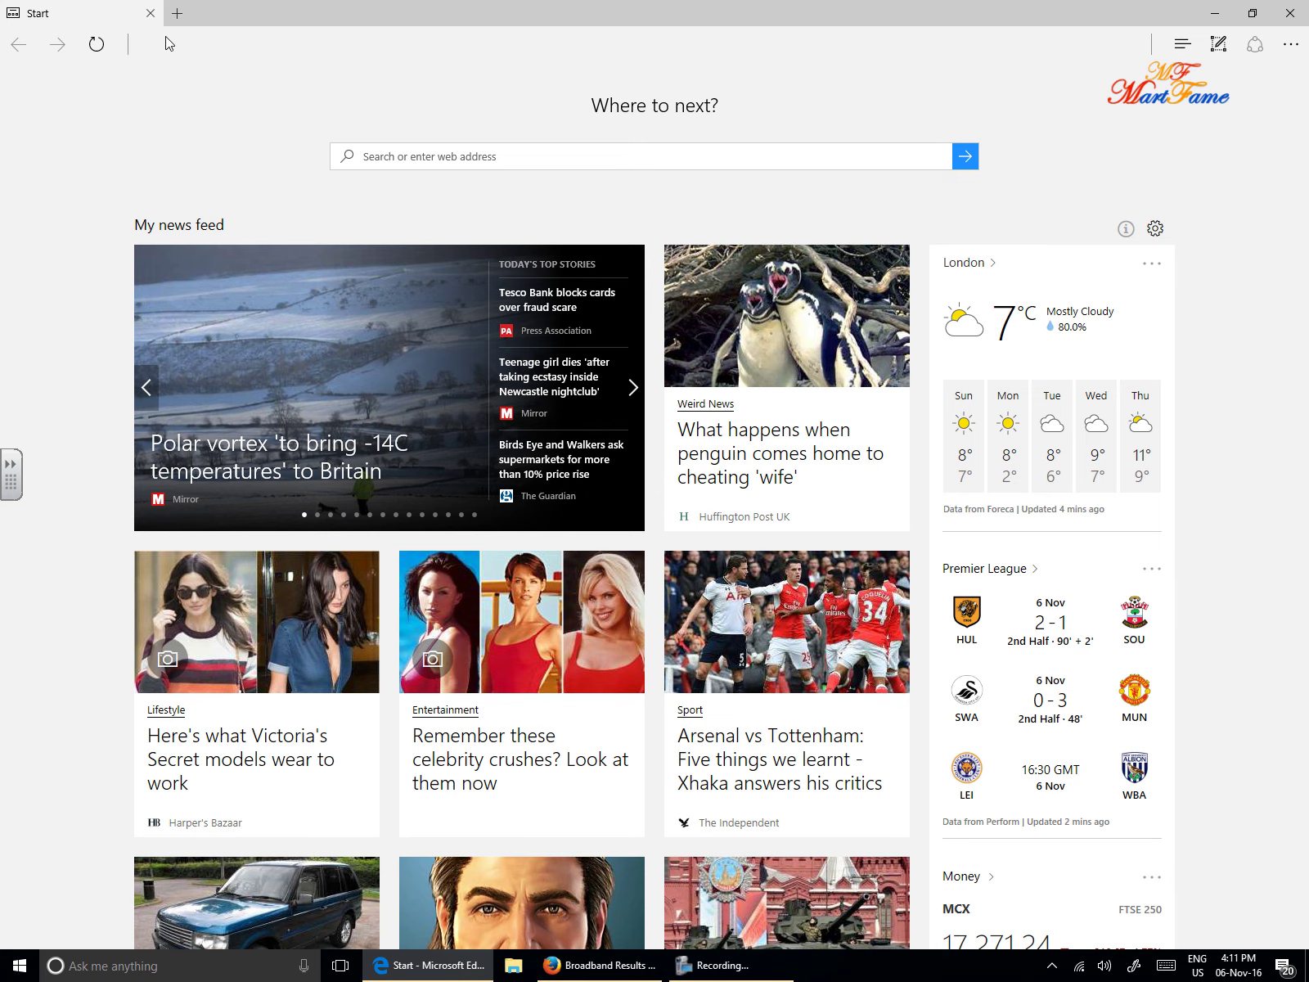
Load youtube.com, Amazon from the top sites, and martfame.com again in three tabs
left_click(412, 155)
type("youtube.com/")
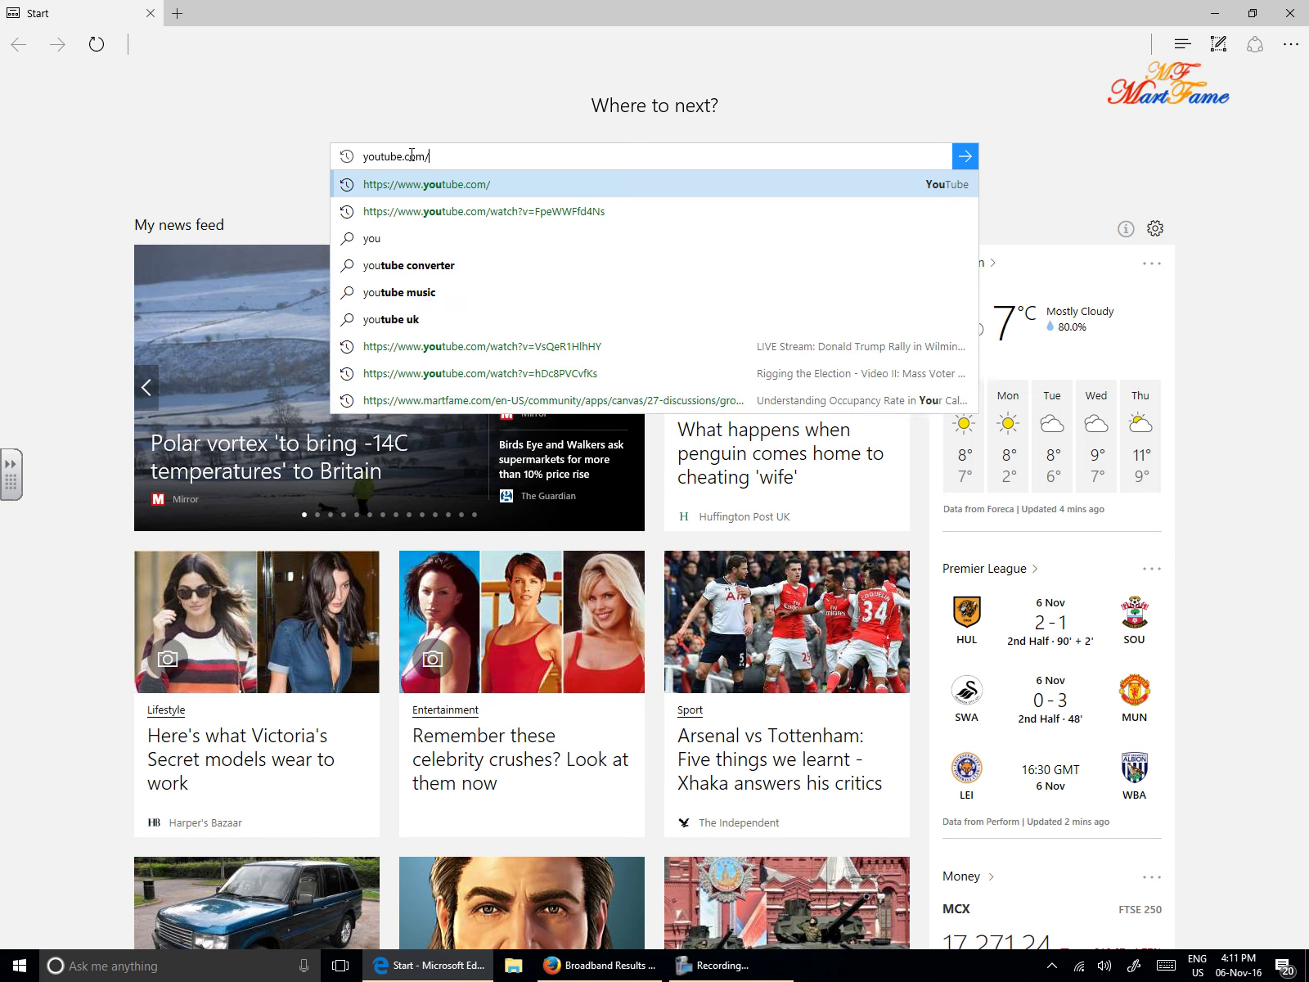
key("Return")
left_click(175, 13)
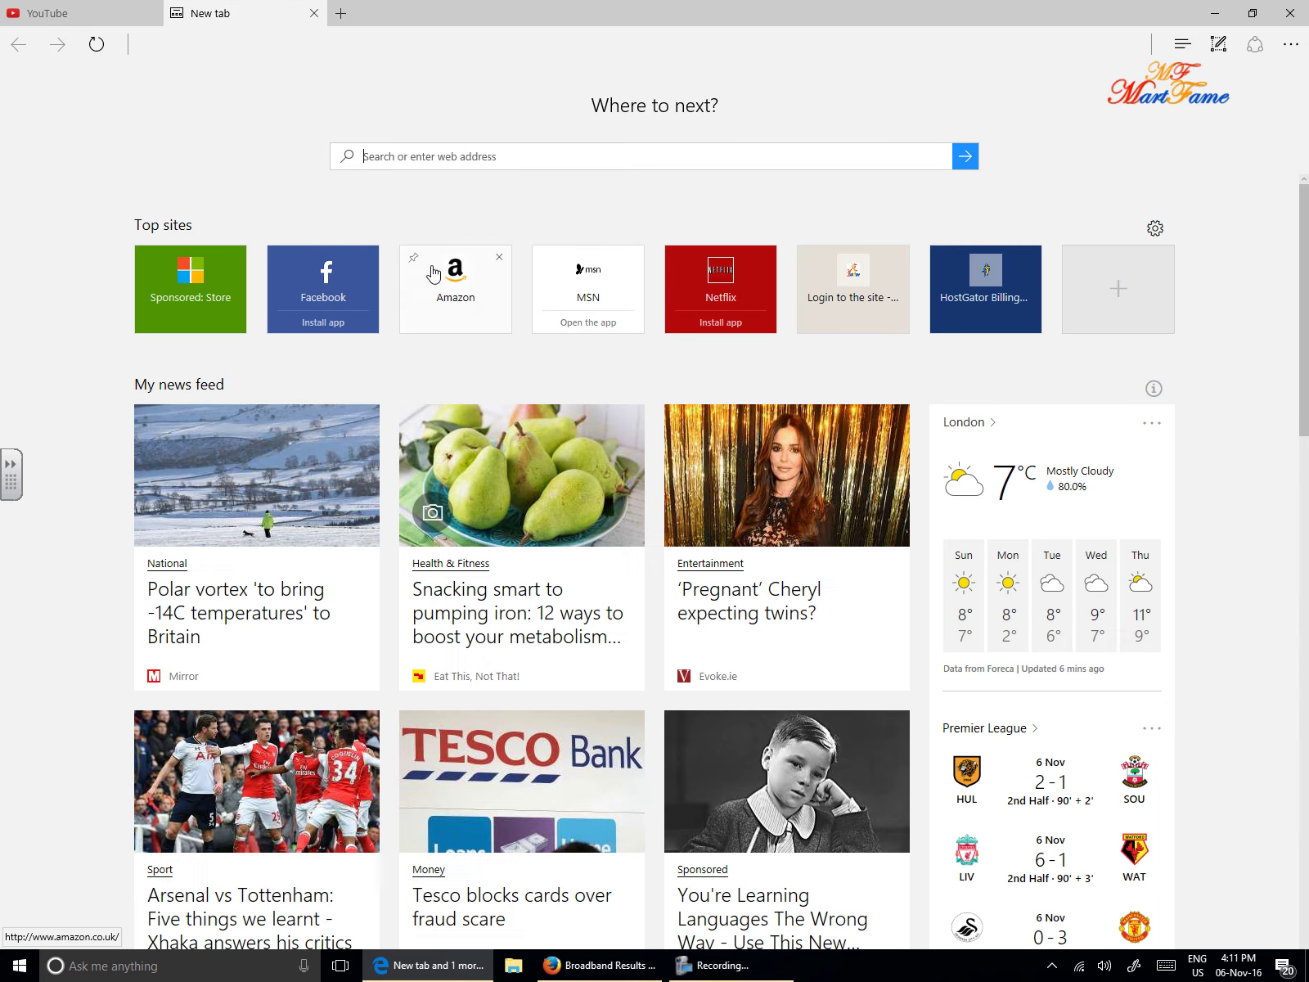
left_click(446, 274)
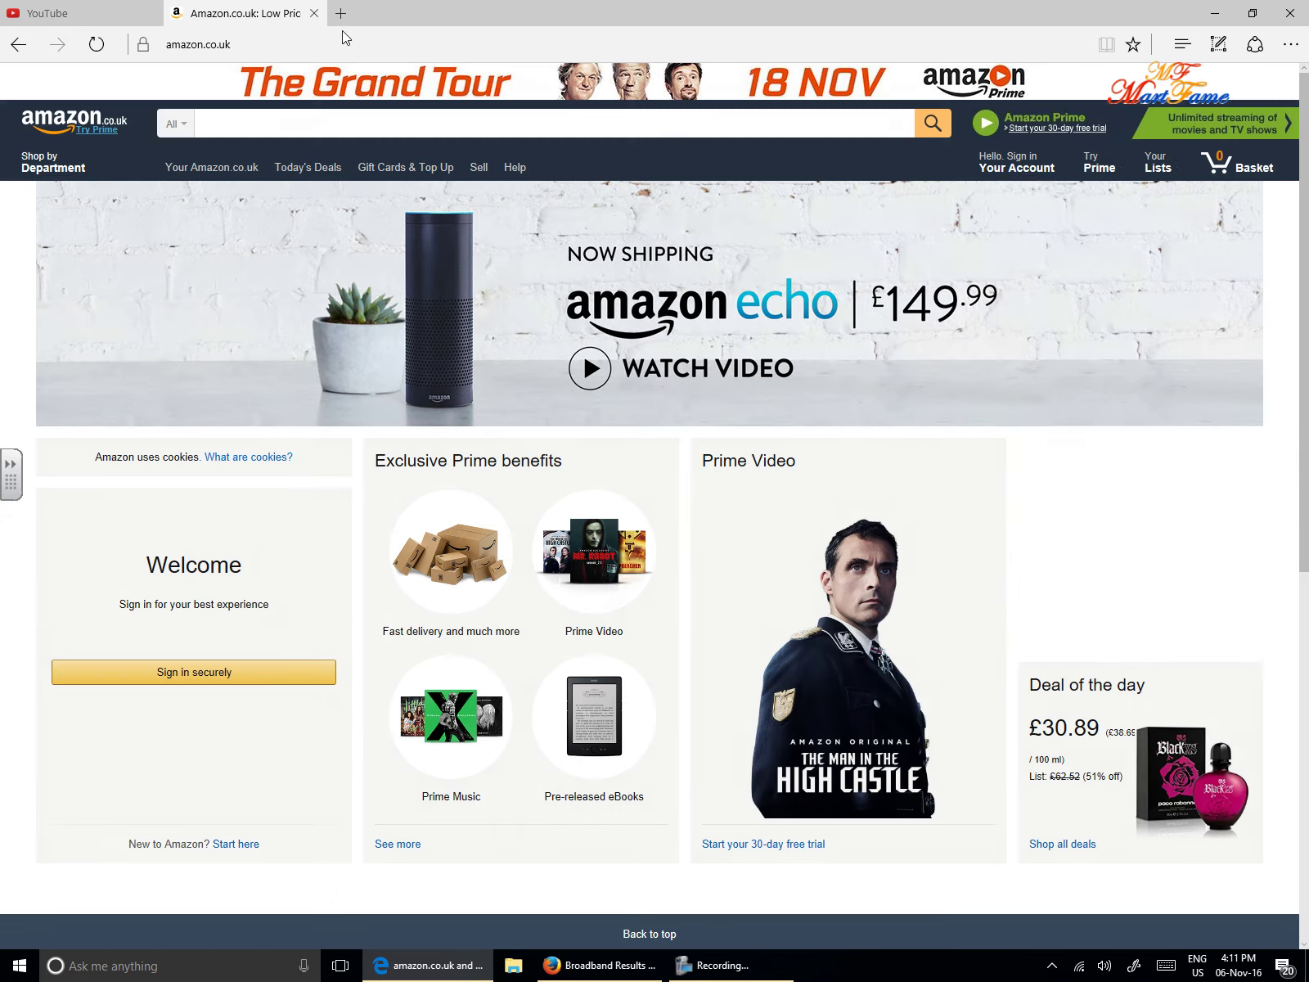
left_click(341, 13)
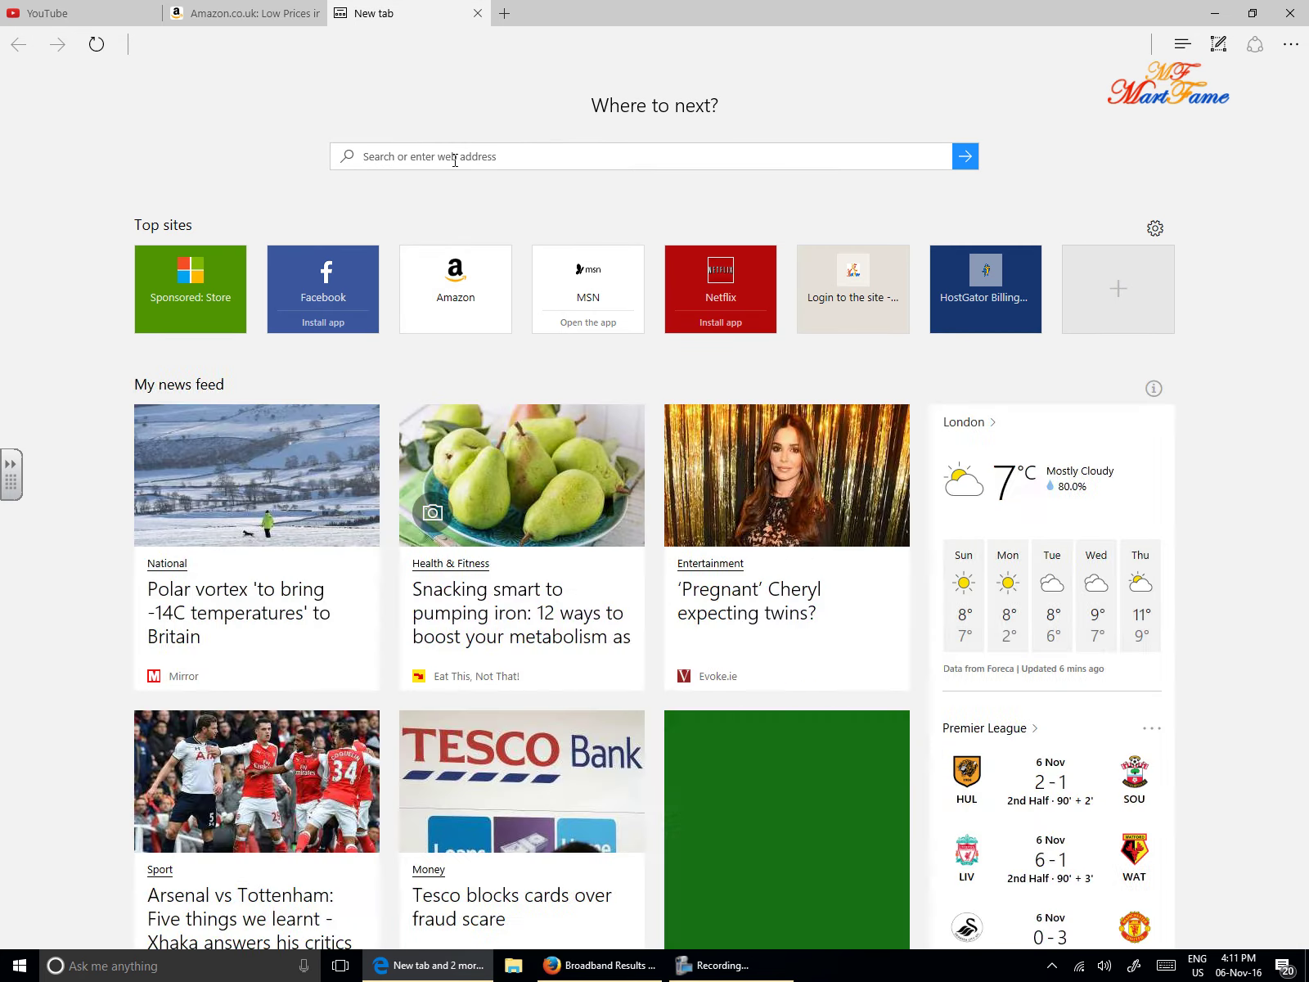
type("martfame.com")
key("Return")
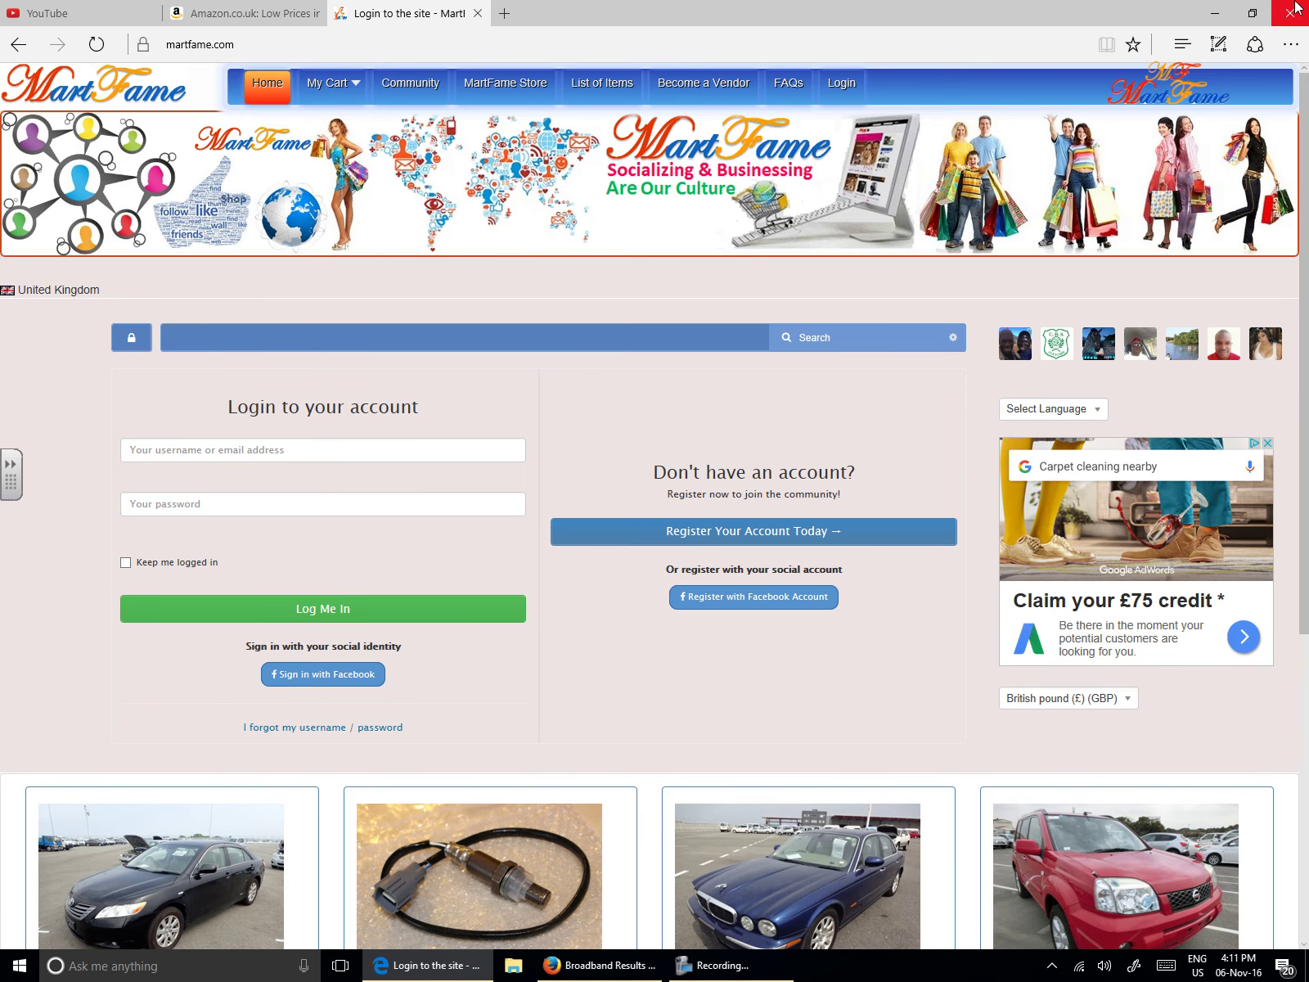
Close Edge with all tabs and relaunch it to confirm the three tabs are restored
left_click(1295, 8)
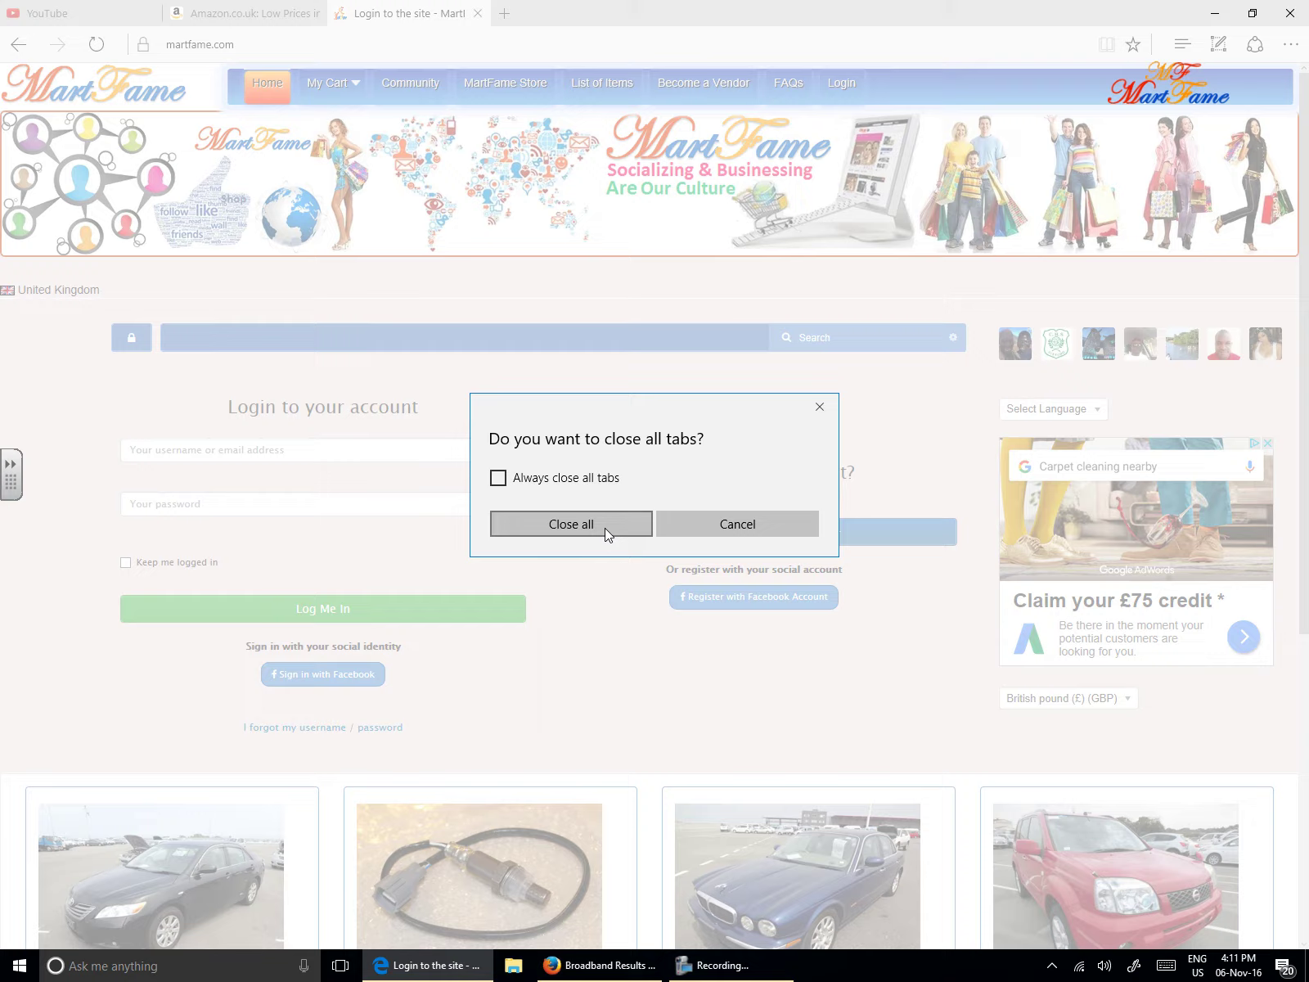
left_click(605, 528)
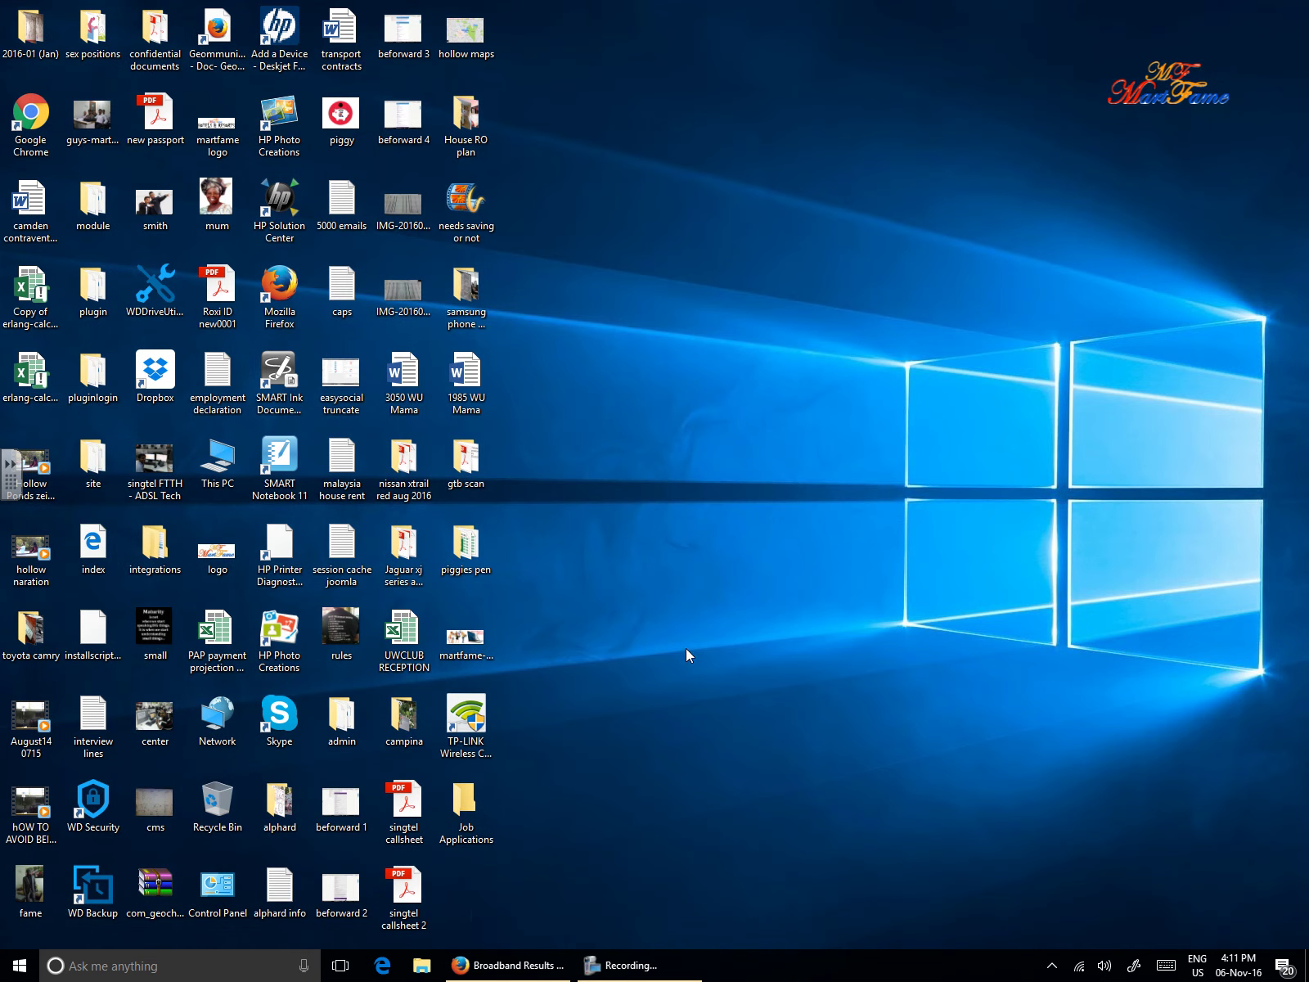
left_click(382, 967)
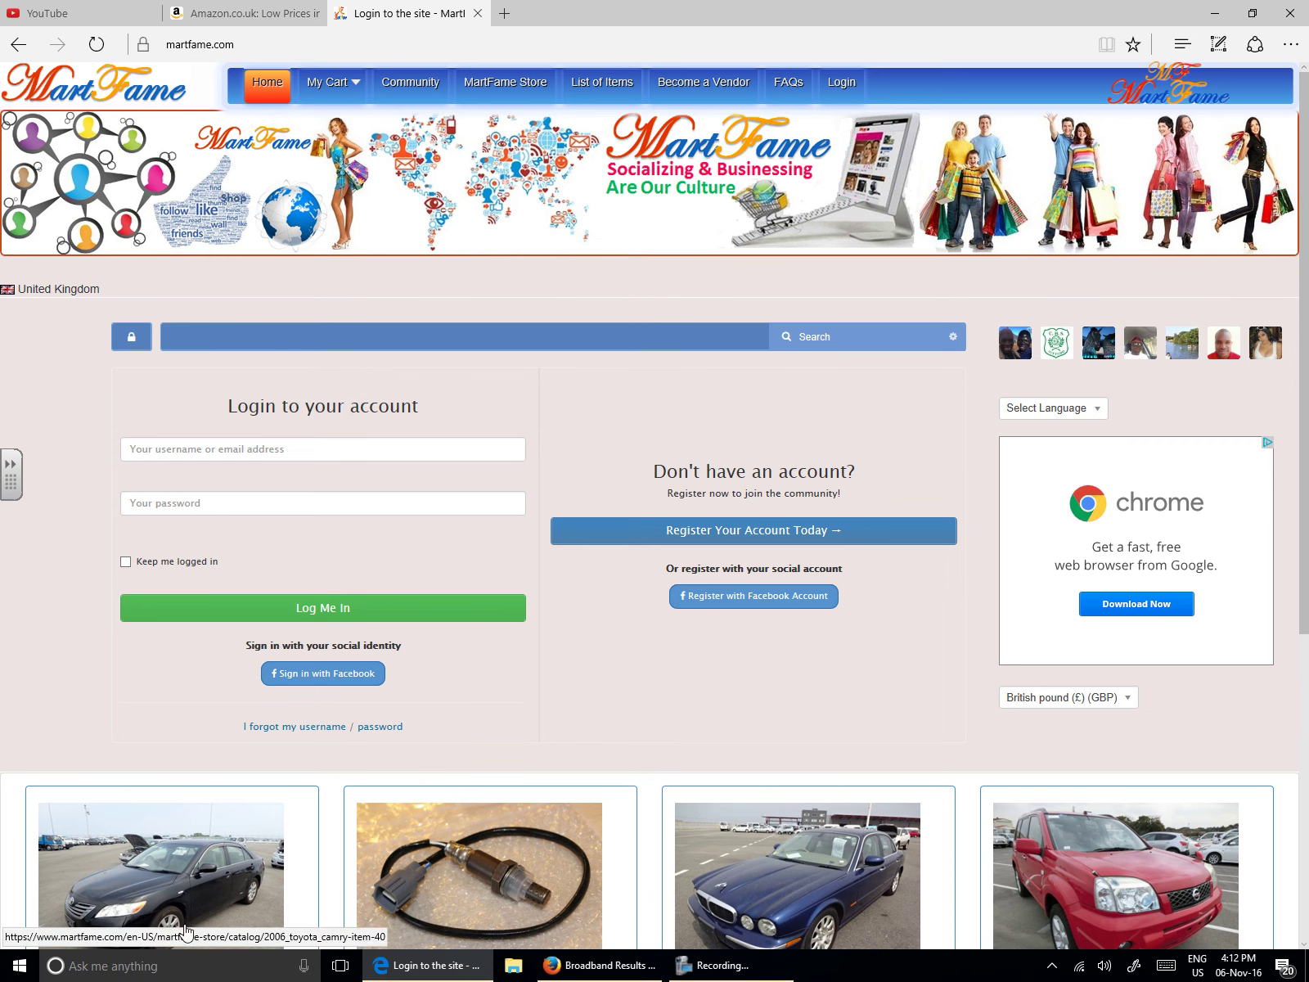
Search Windows for 'internet' to find Internet Explorer
left_click(181, 972)
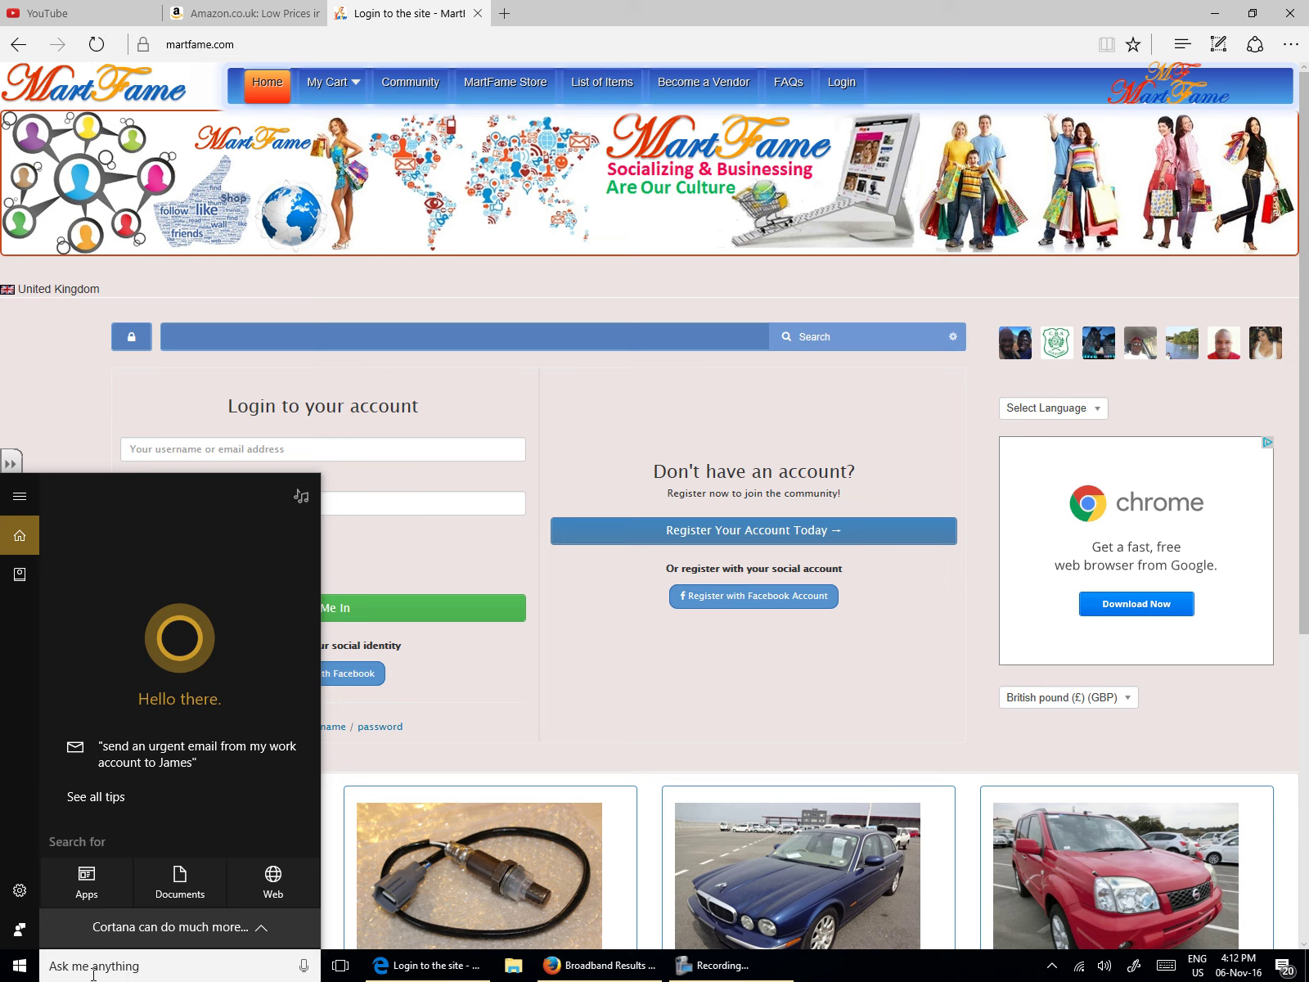
type("i")
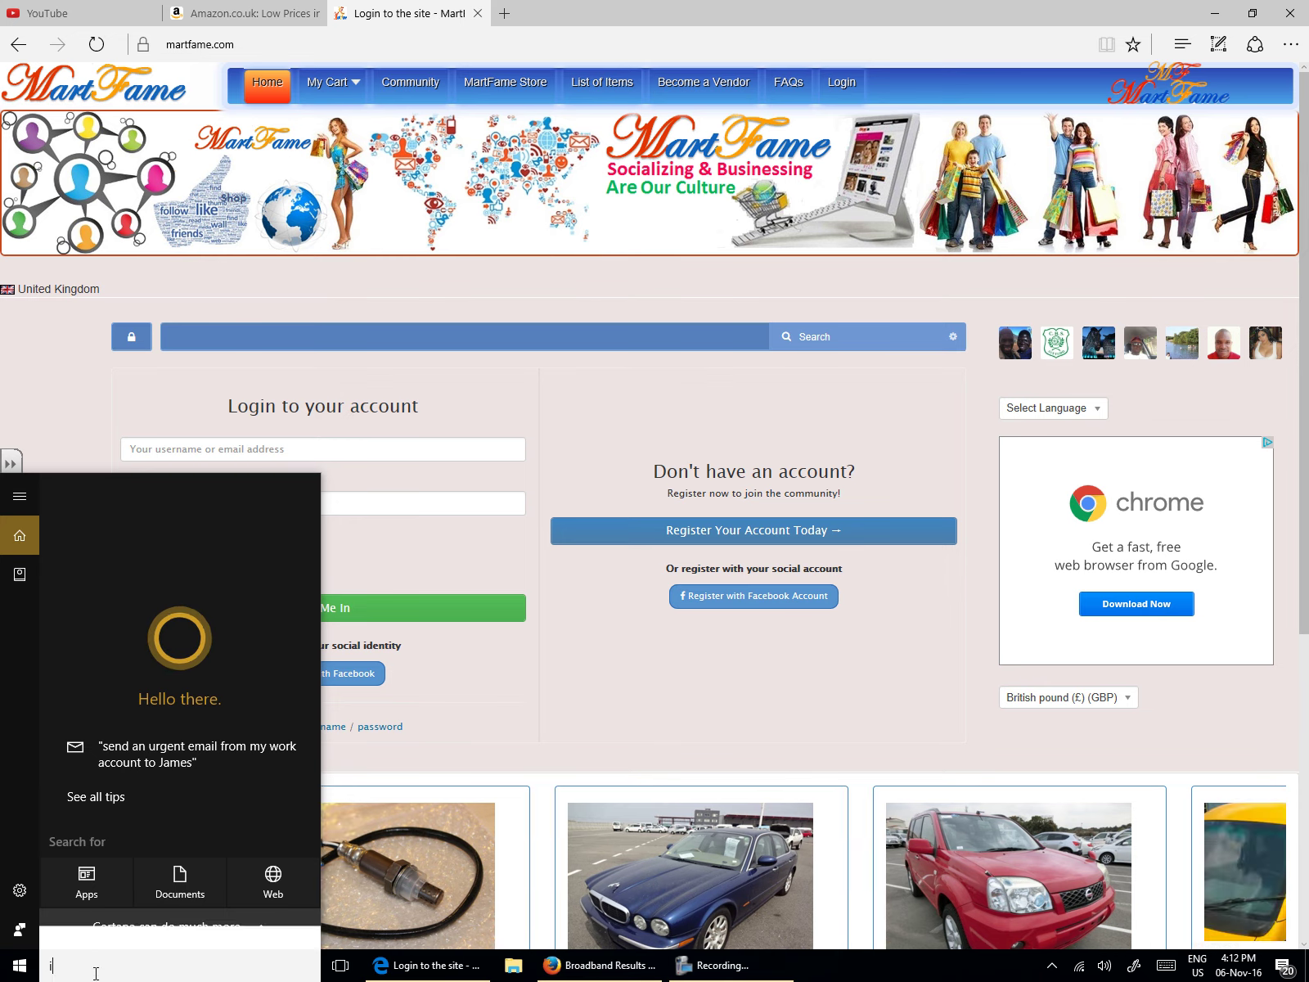
type("nternet")
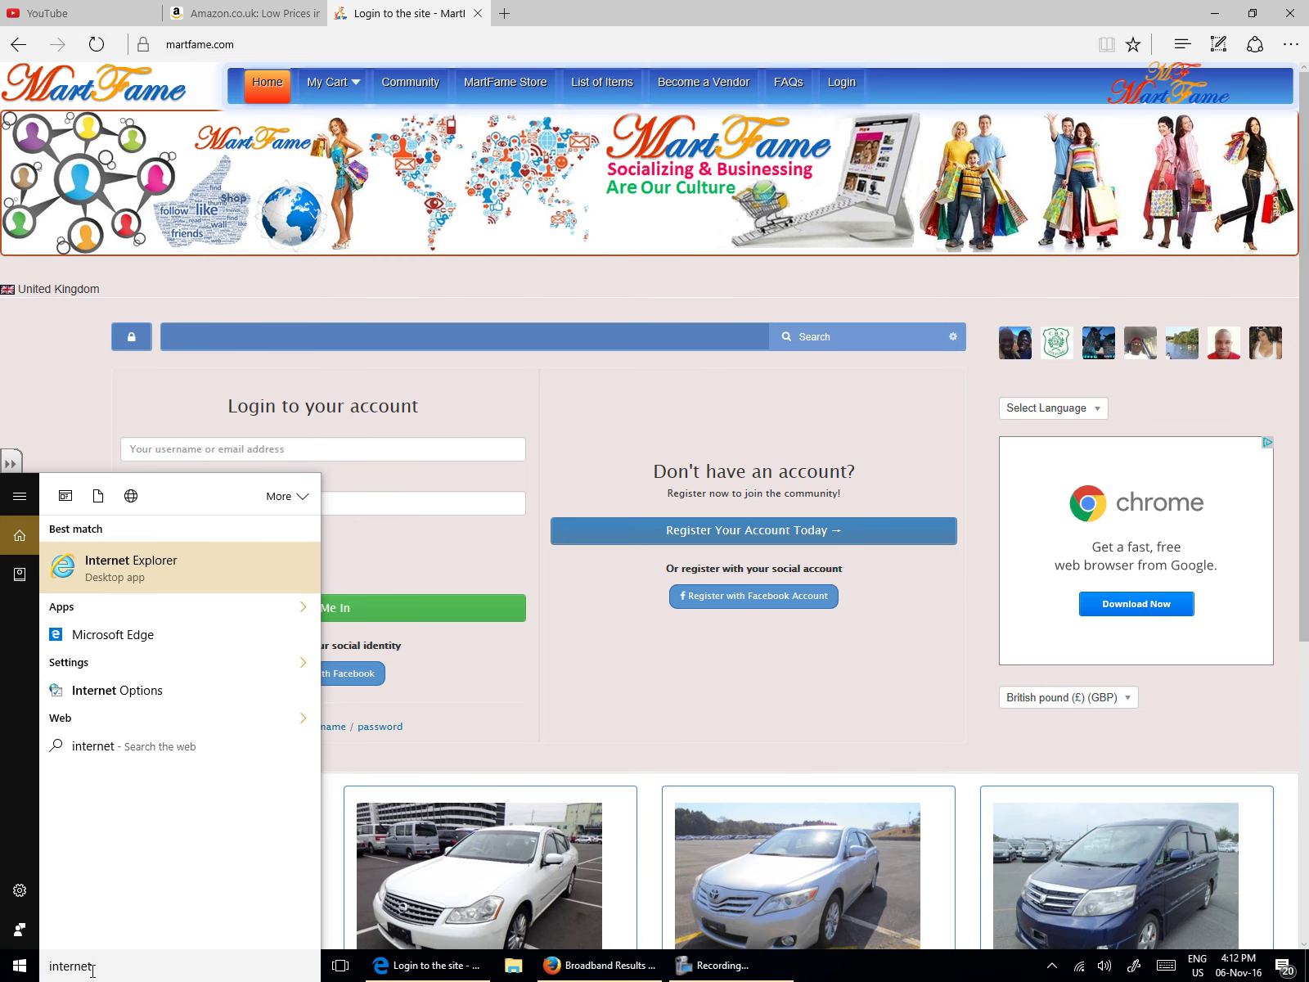
Launch Internet Explorer on the Google UK homepage and show its Tools list
left_click(133, 561)
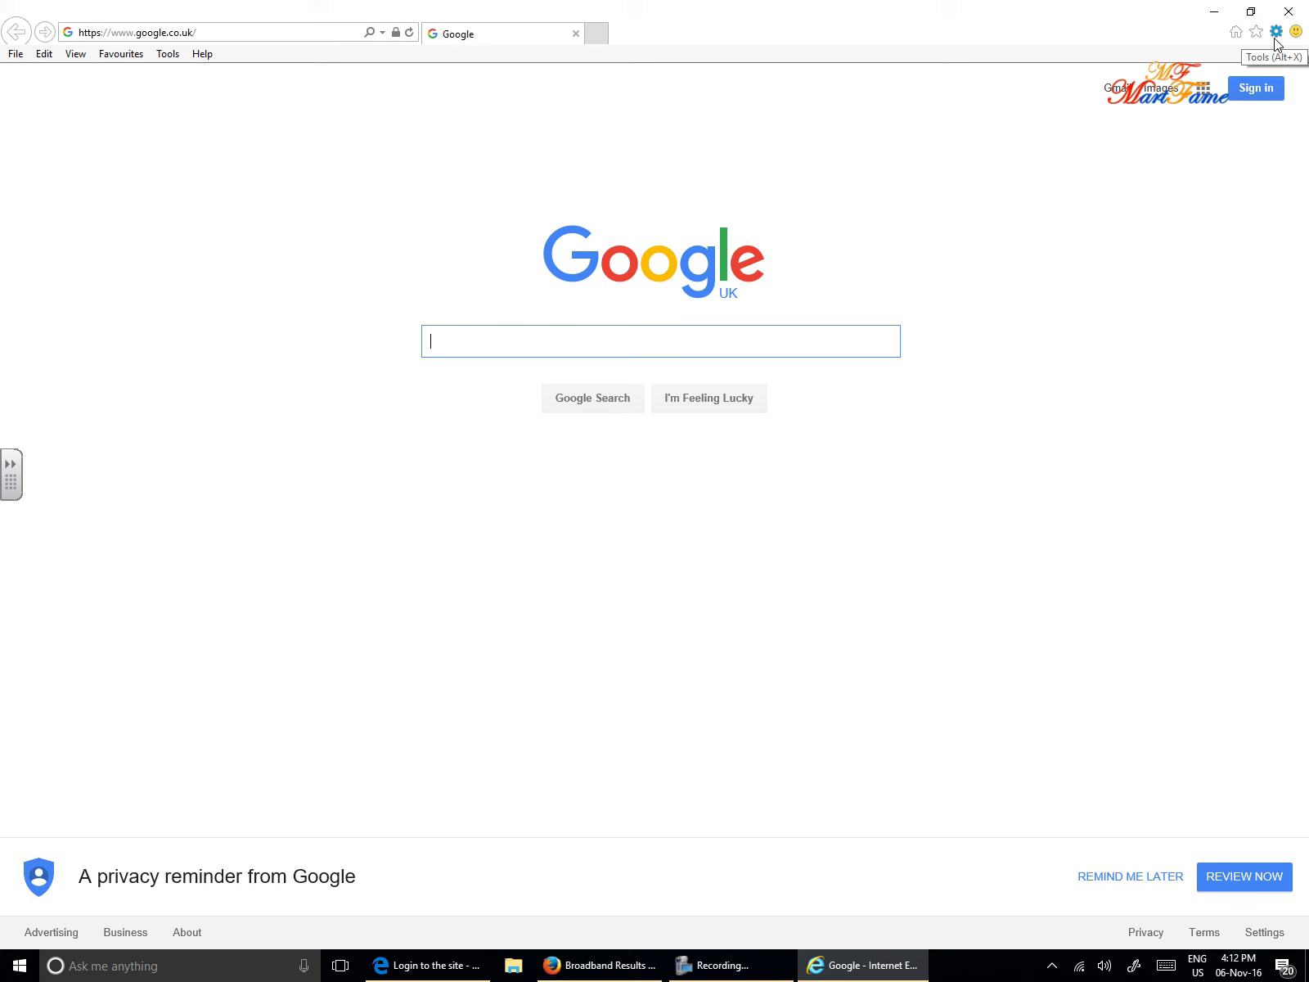
left_click(1277, 33)
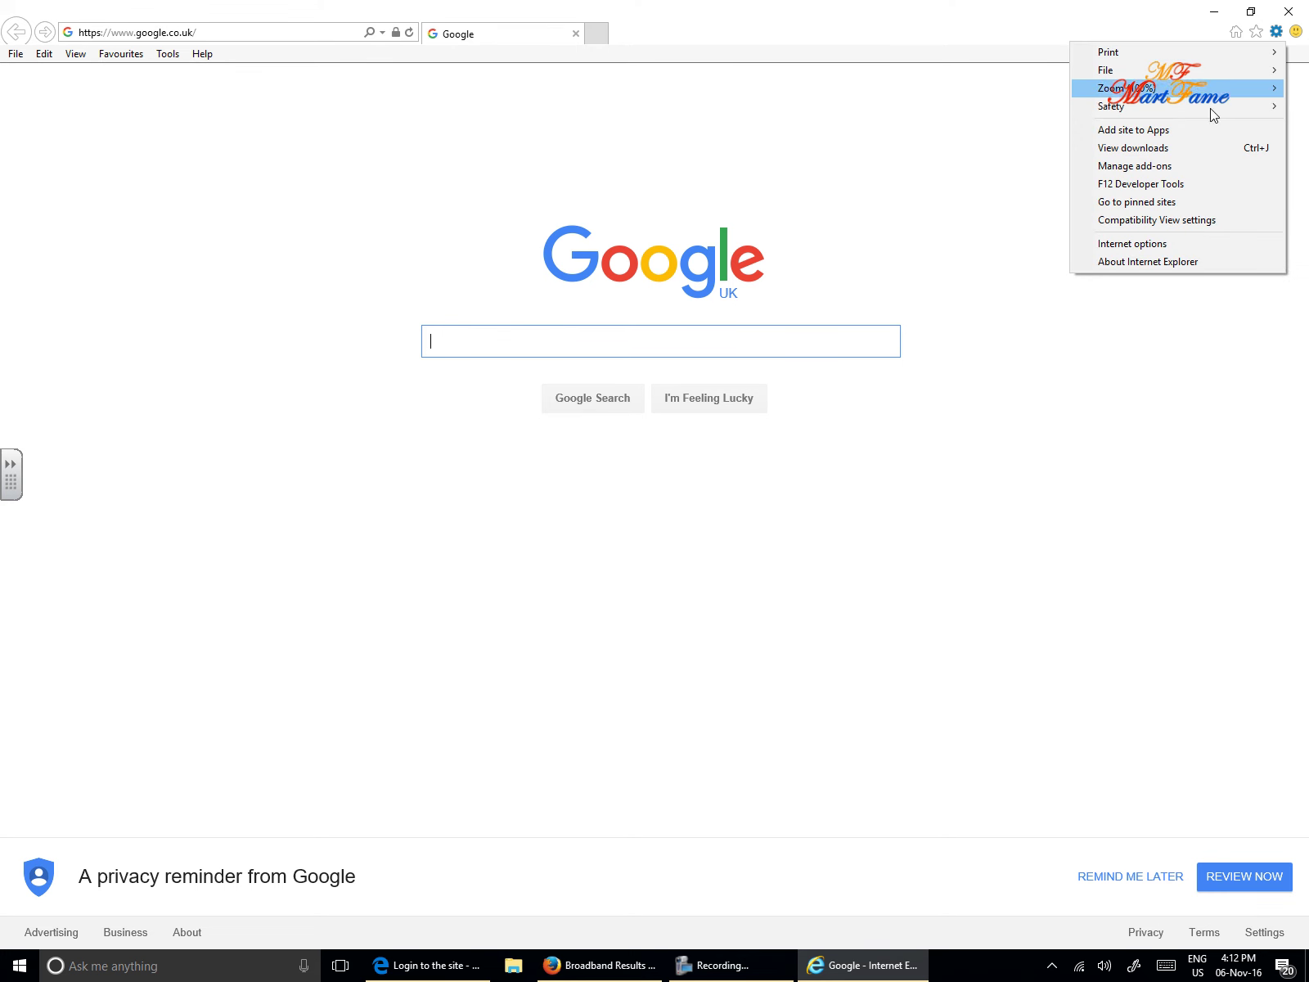
Open Internet Options and look through the Security, Privacy, Content, Connections and Programs tabs
left_click(1149, 245)
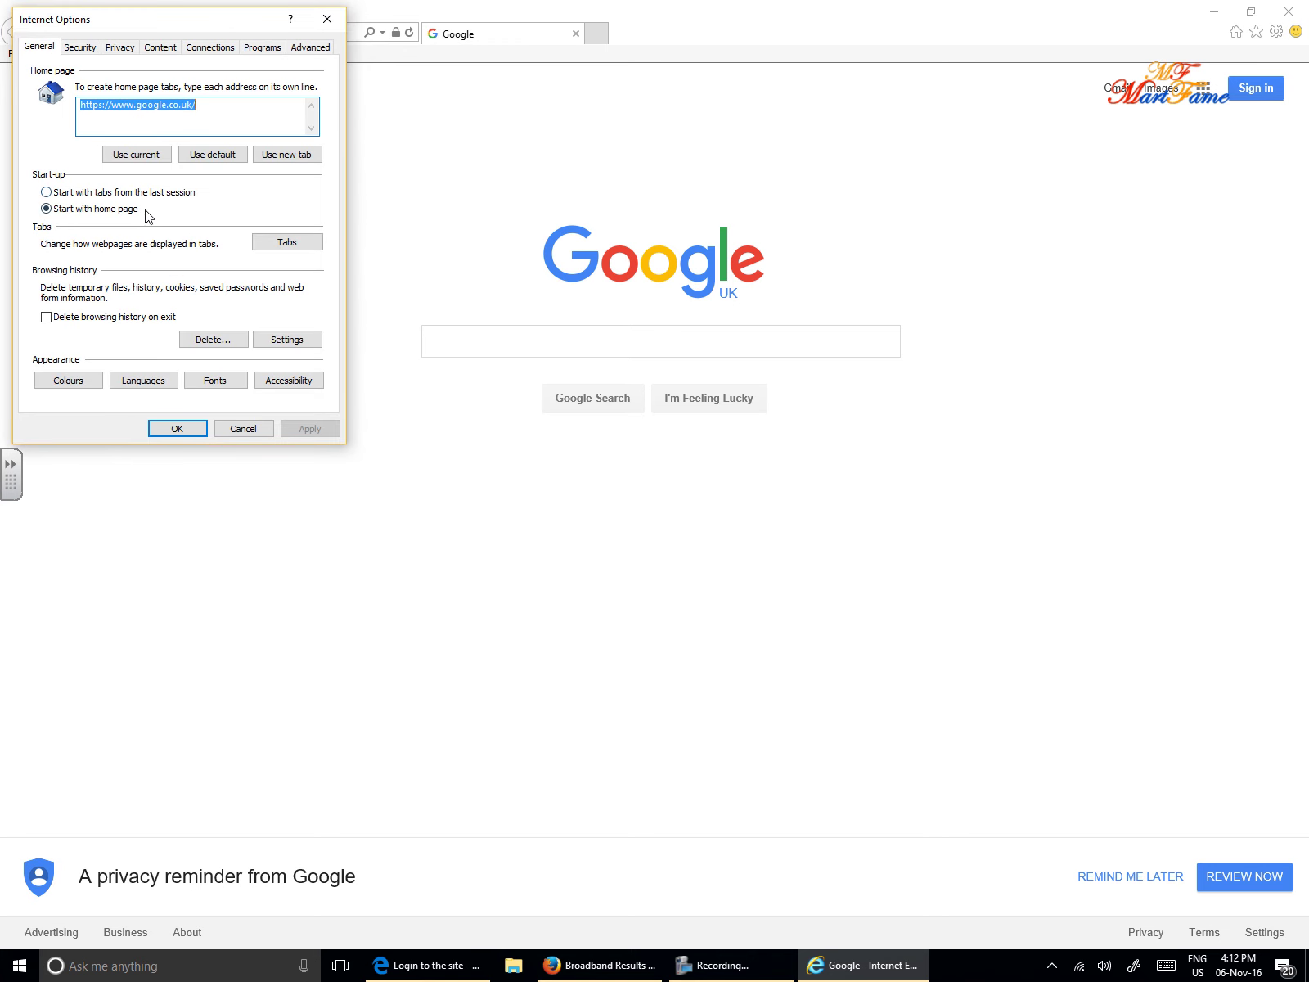
left_click(80, 51)
left_click(112, 51)
left_click(160, 49)
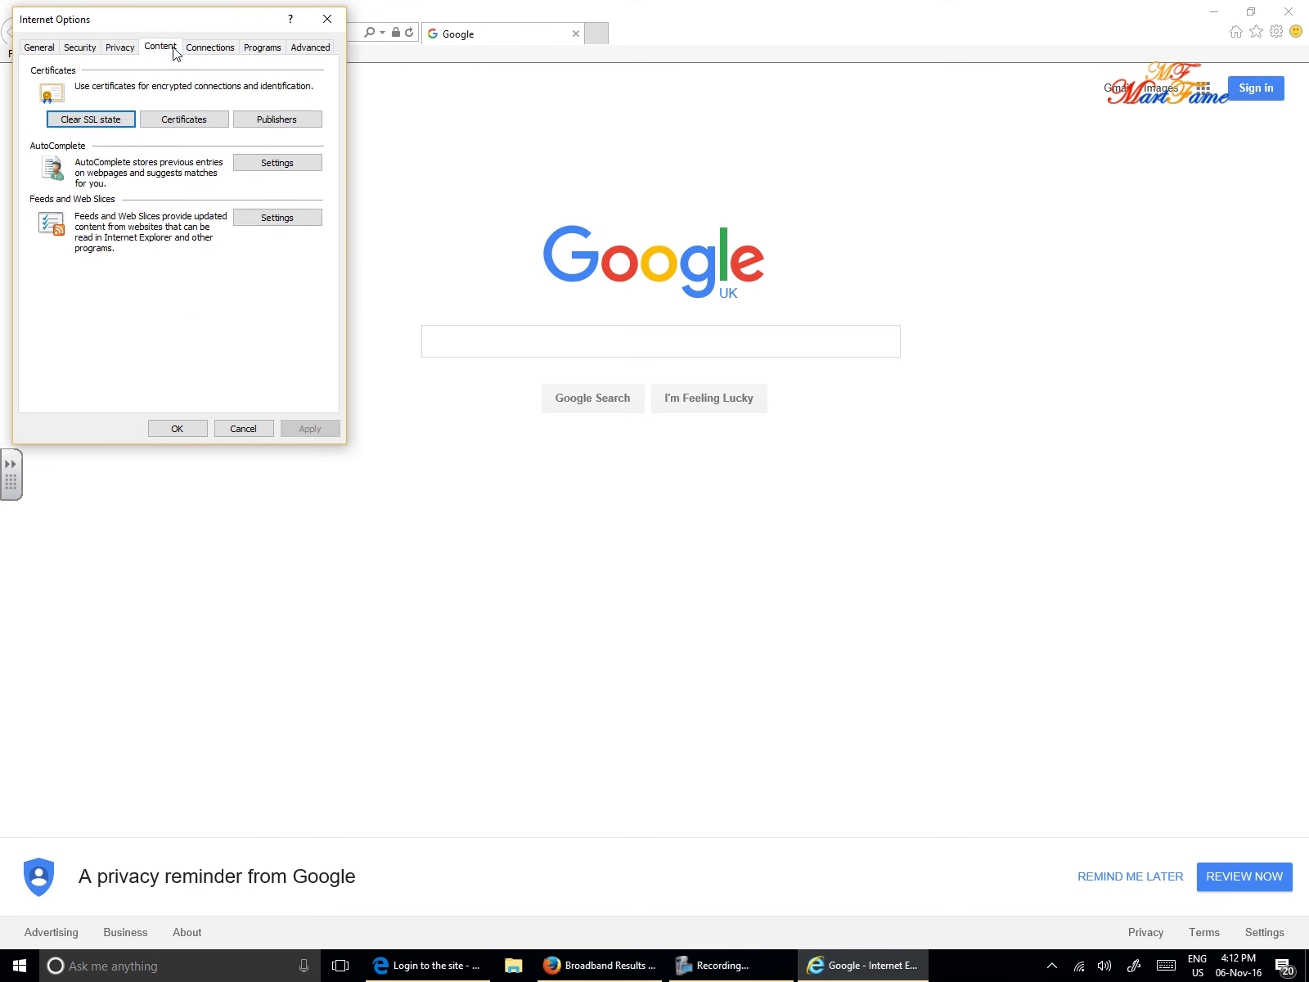
left_click(198, 49)
left_click(255, 49)
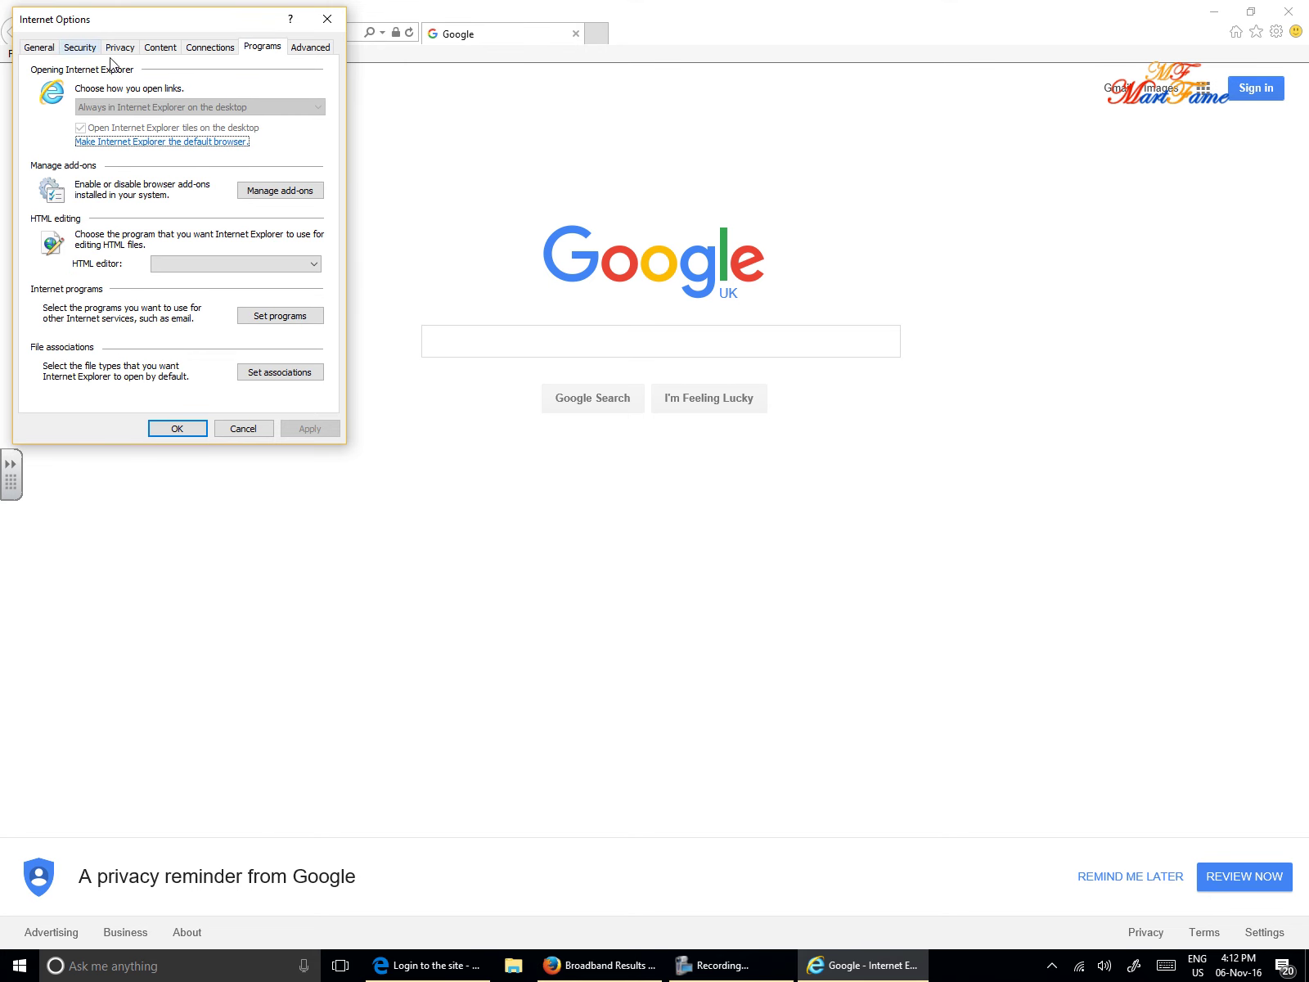
On the General tab, choose 'Start with tabs from the last session', apply and close
left_click(39, 49)
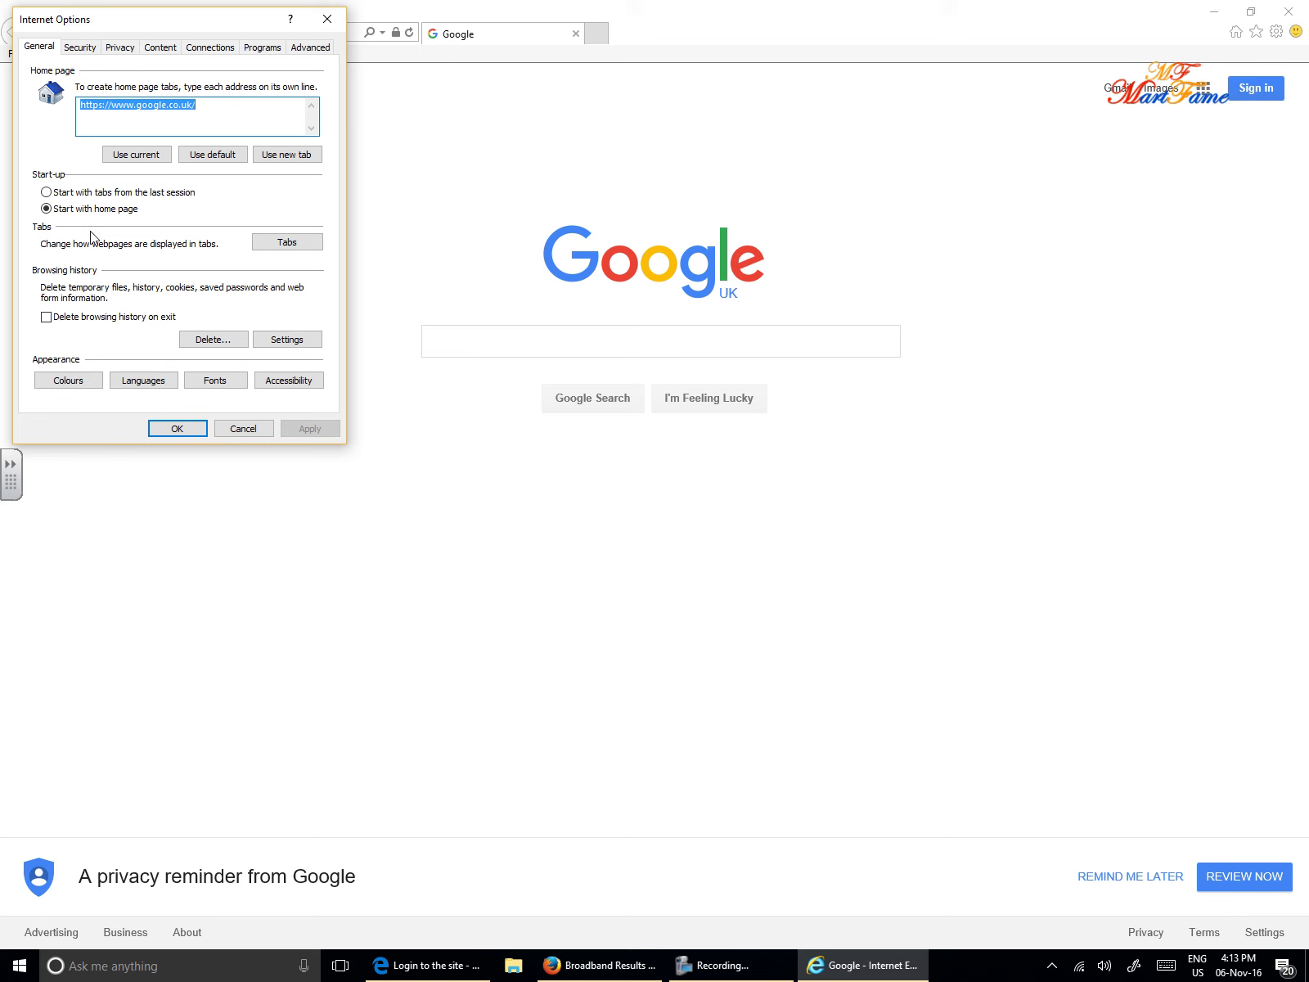
left_click(46, 193)
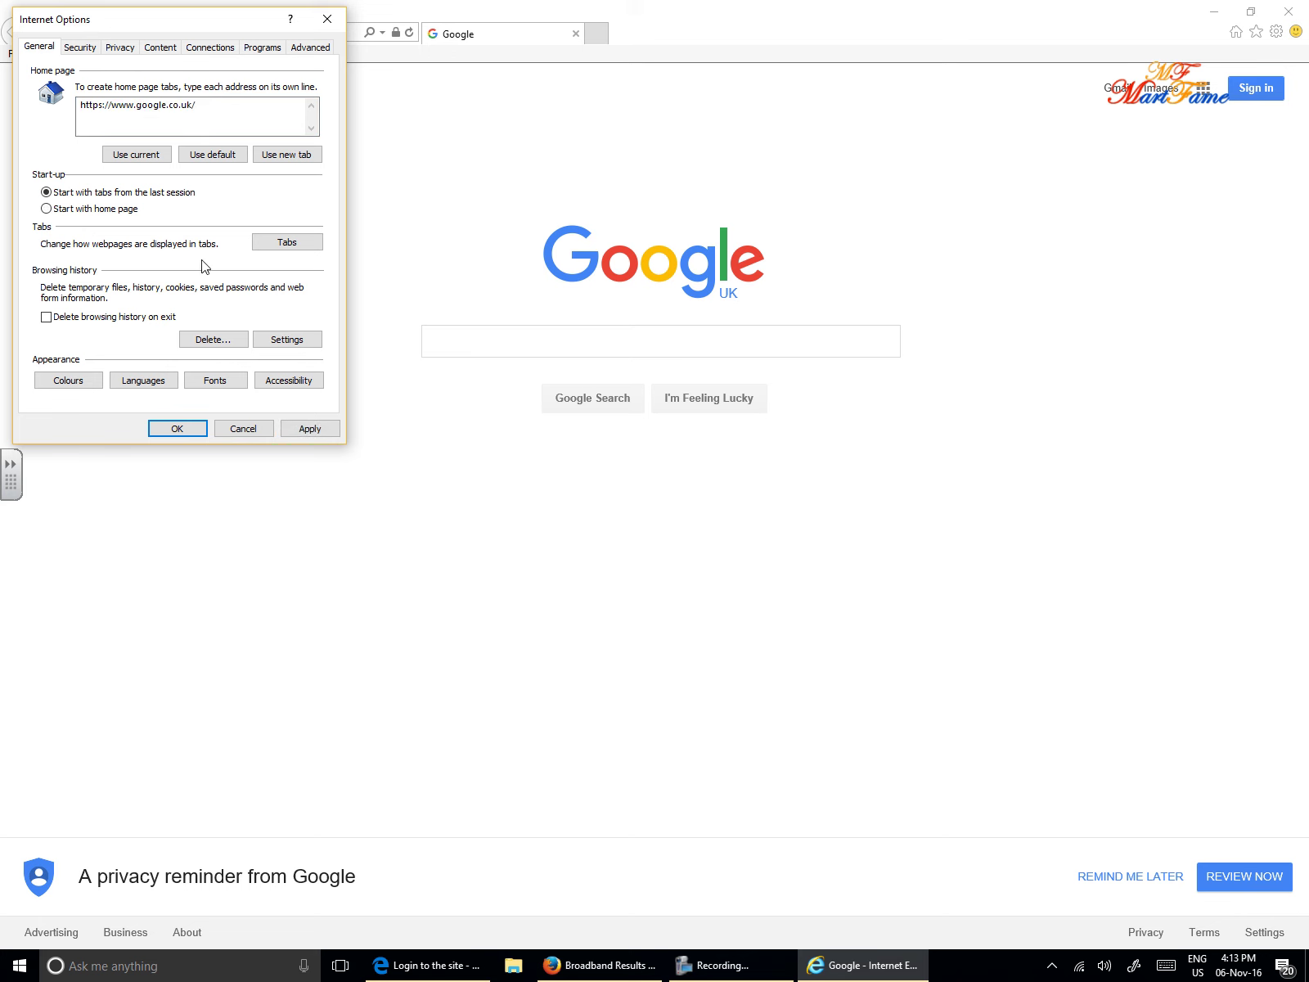
left_click(311, 429)
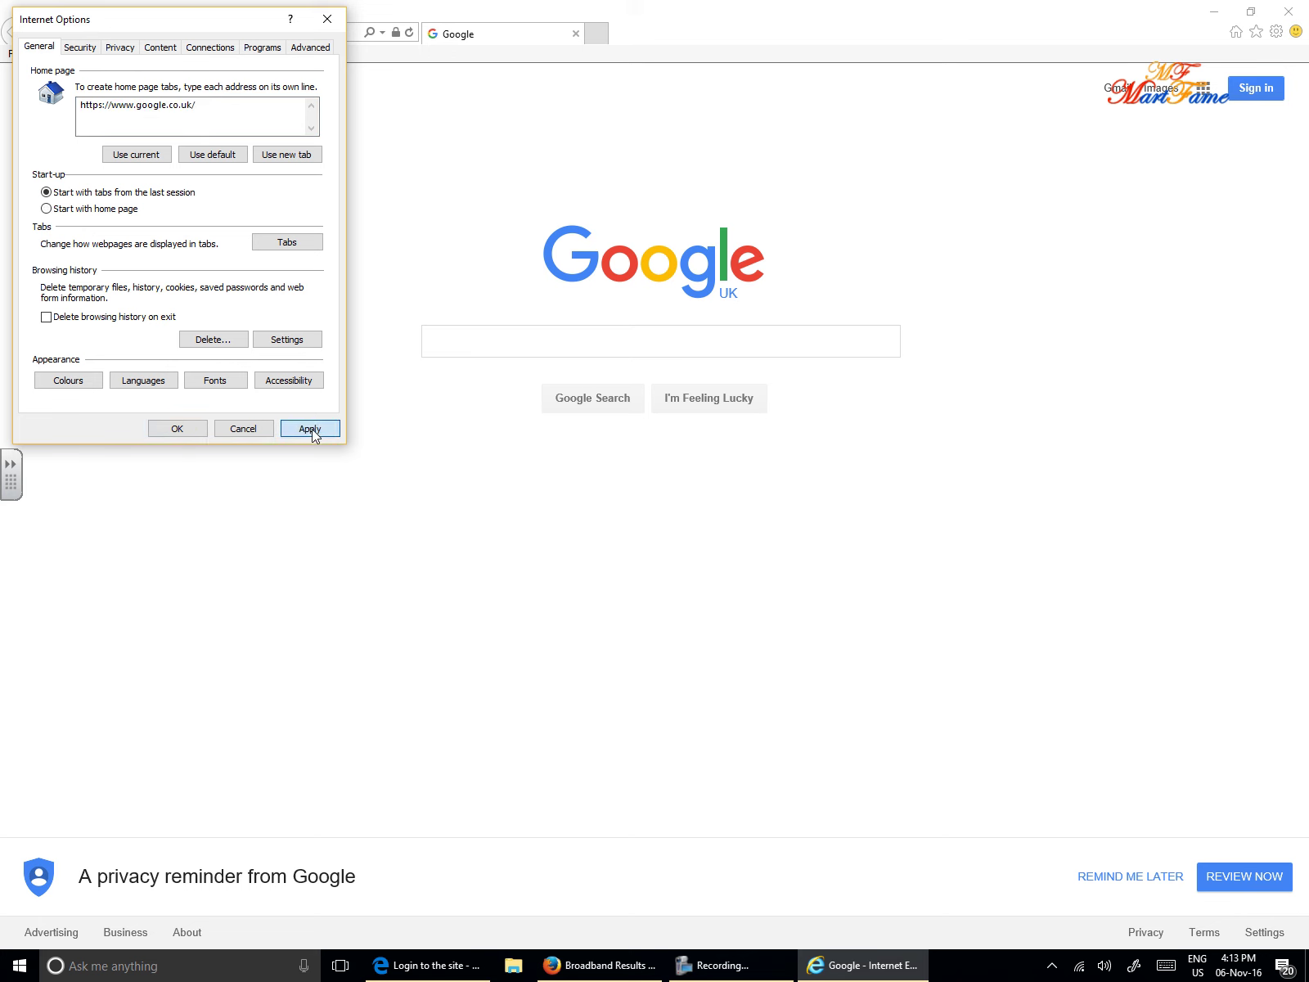
left_click(178, 429)
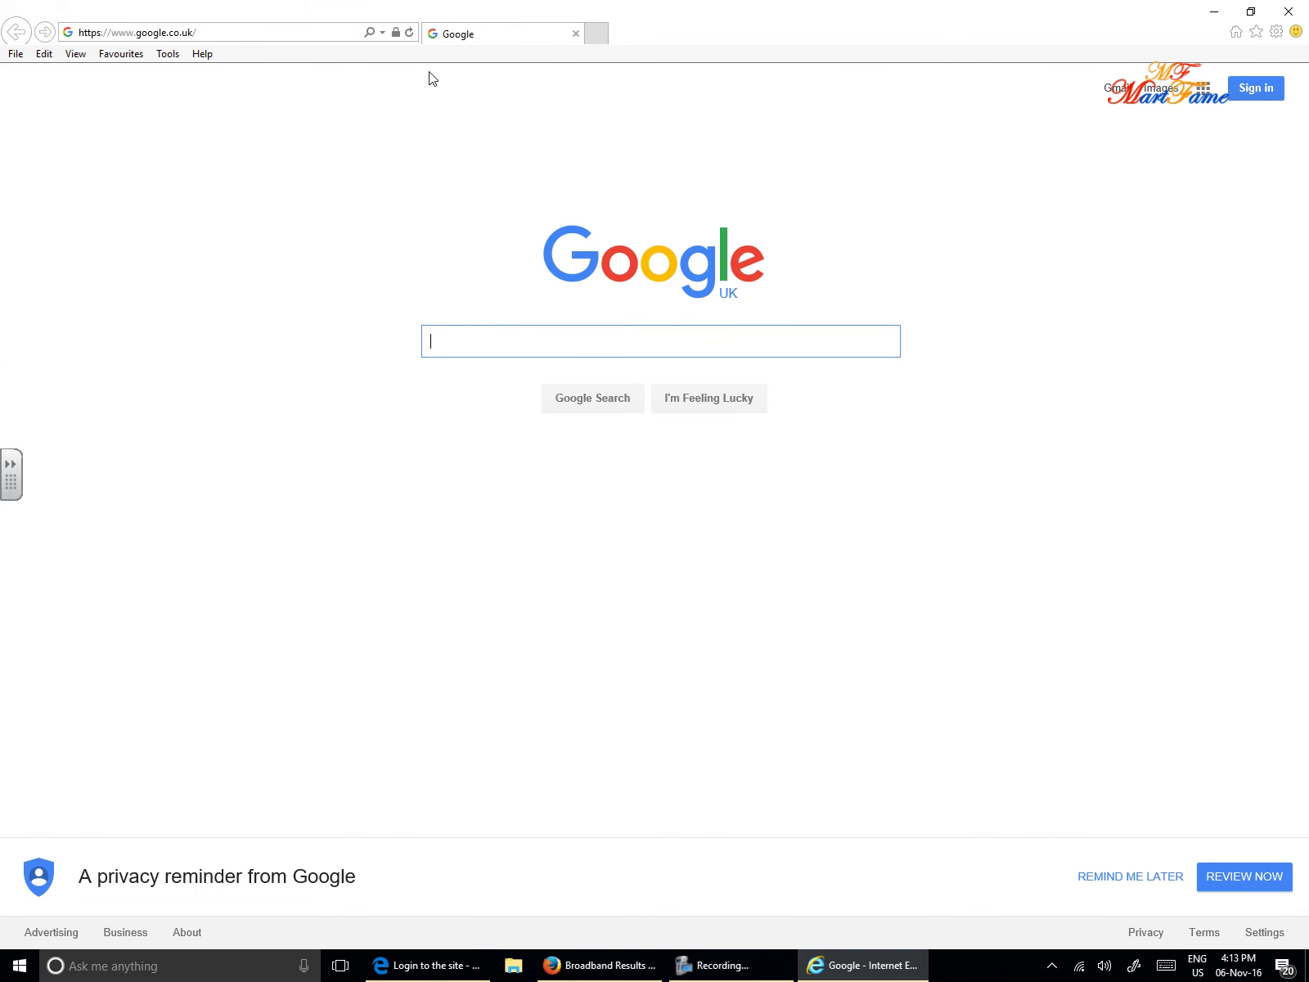
Open martfame.com and a youtube.com search in two new tabs, then return to Google
left_click(598, 36)
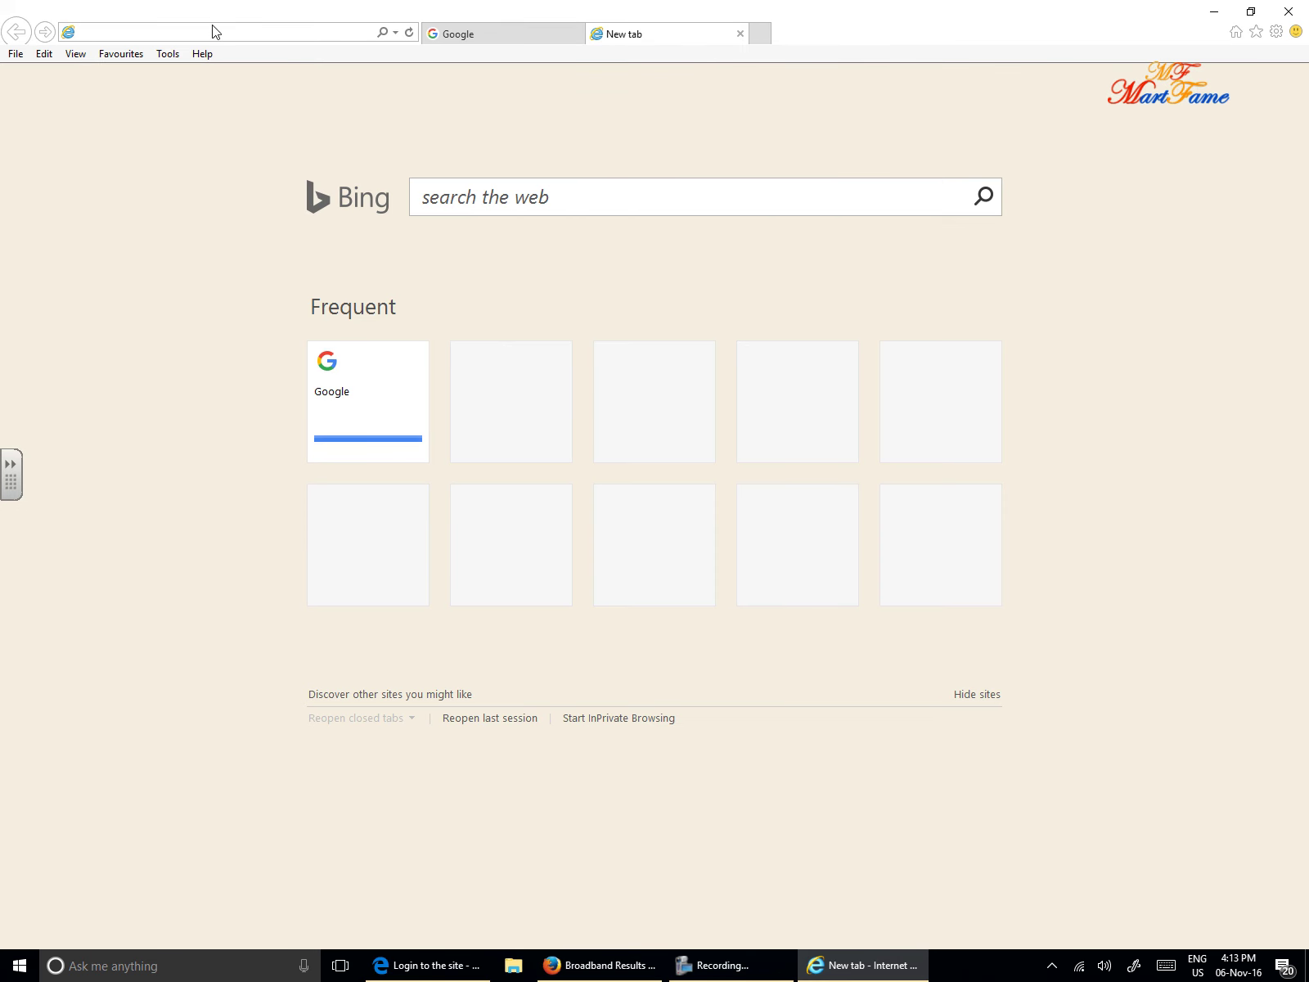
type("martfame.com/")
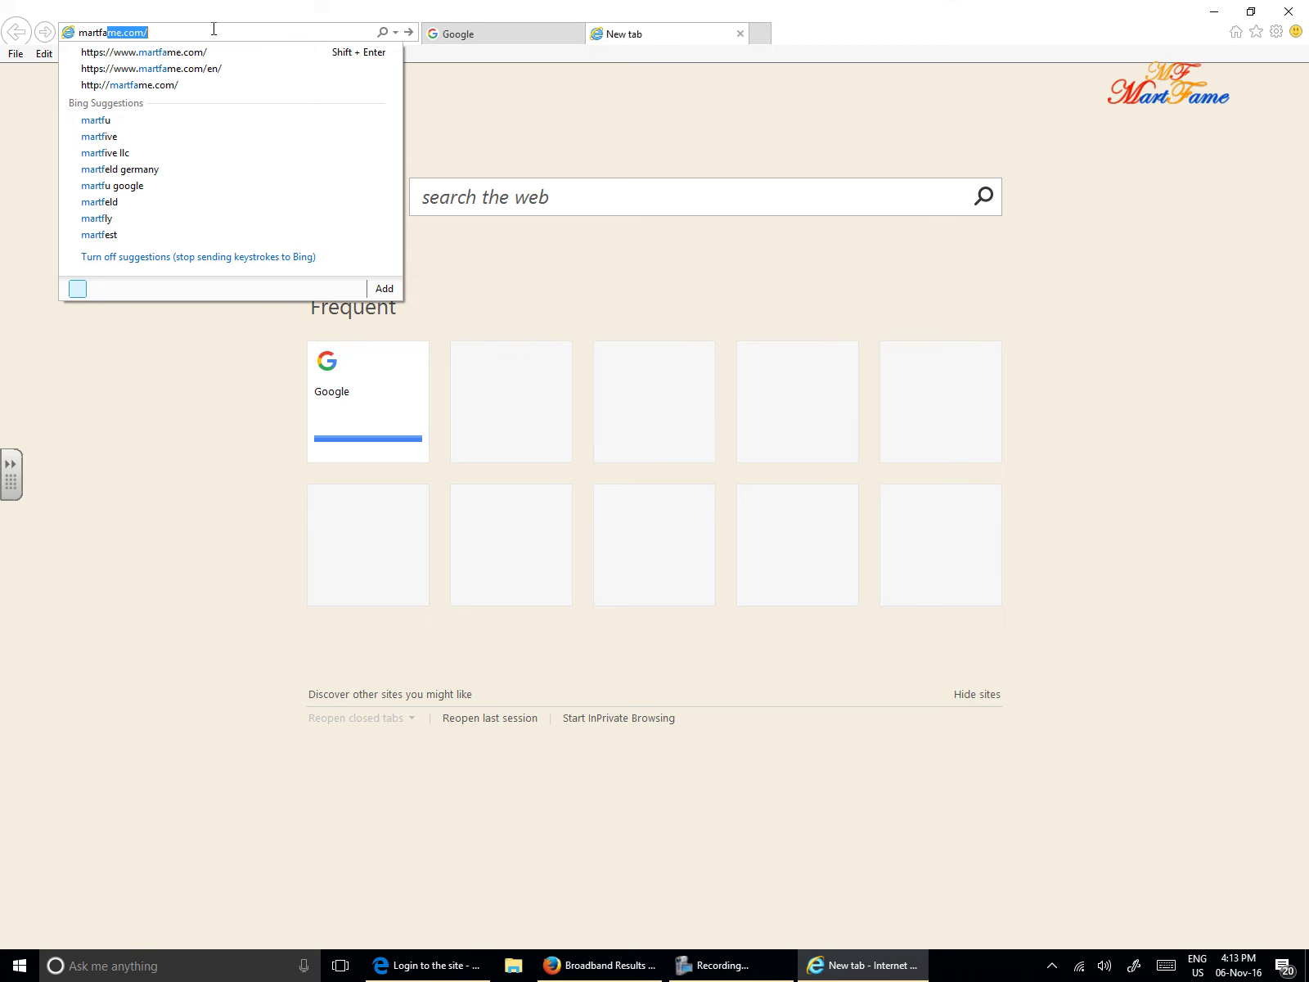
key("Return")
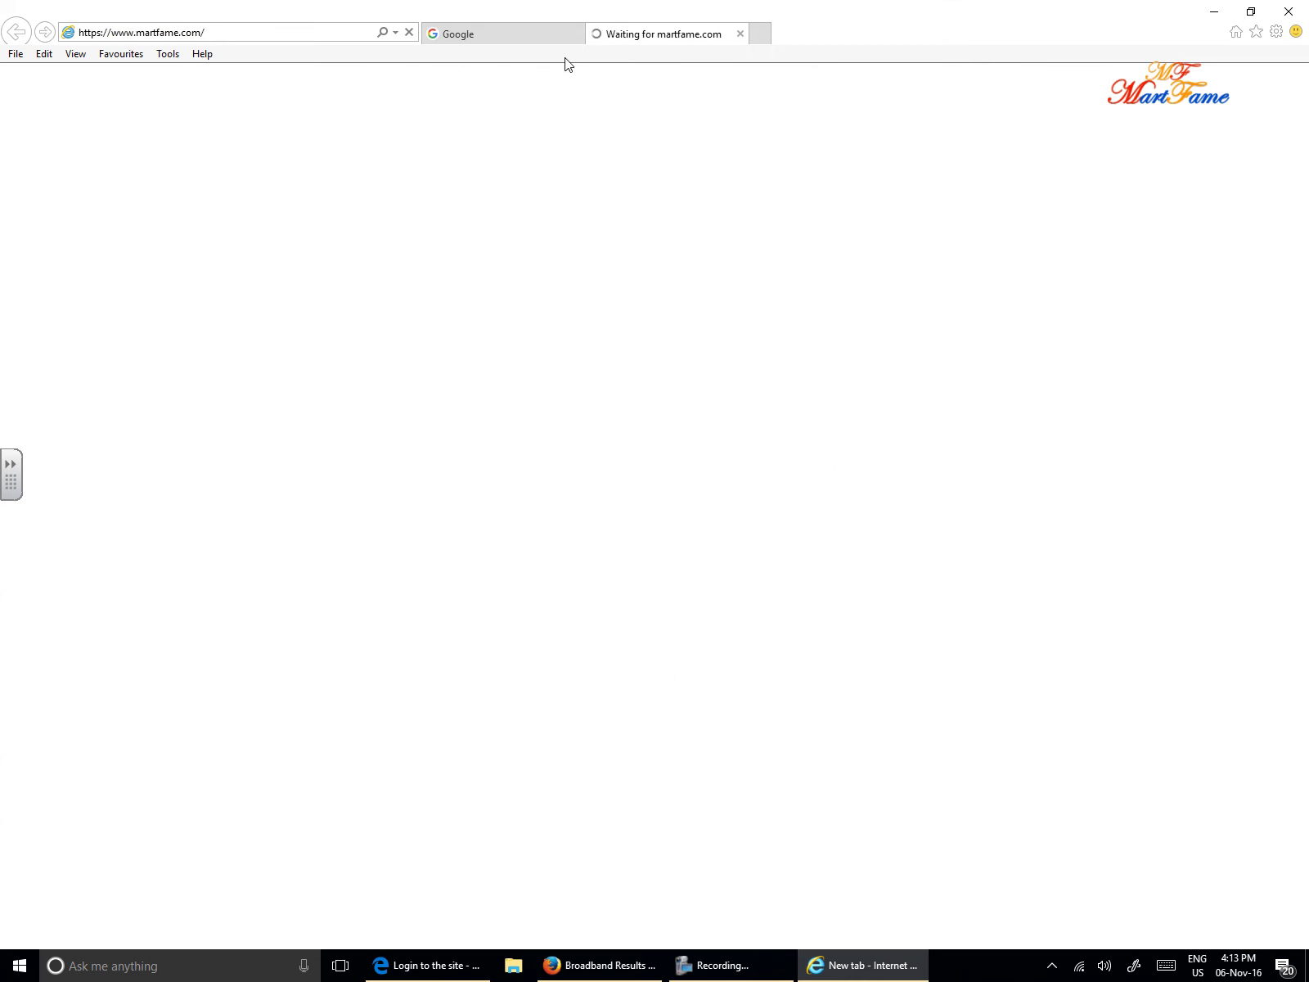
left_click(761, 34)
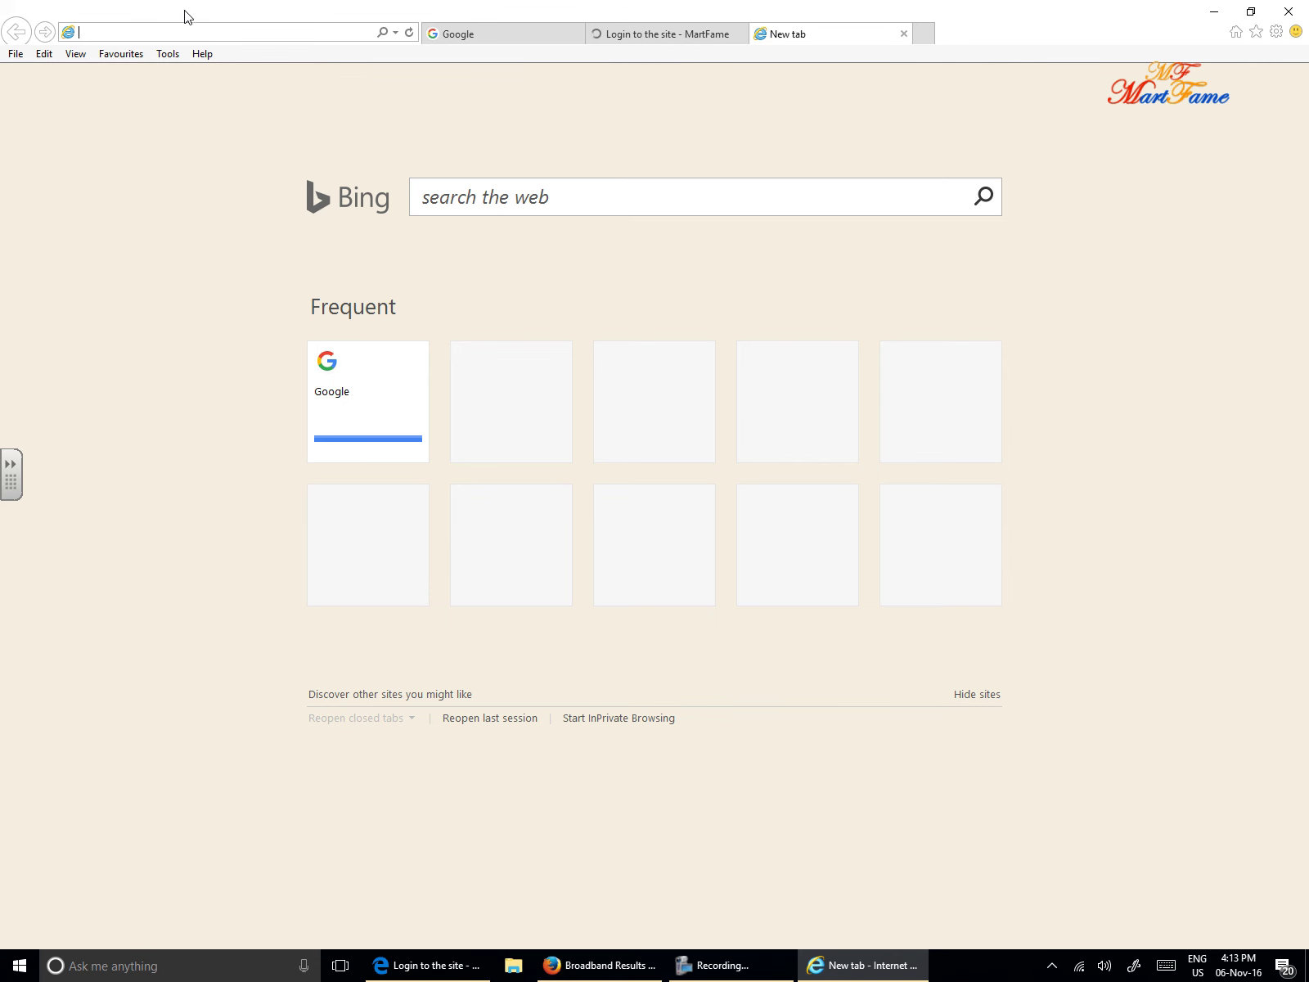
type("youtu")
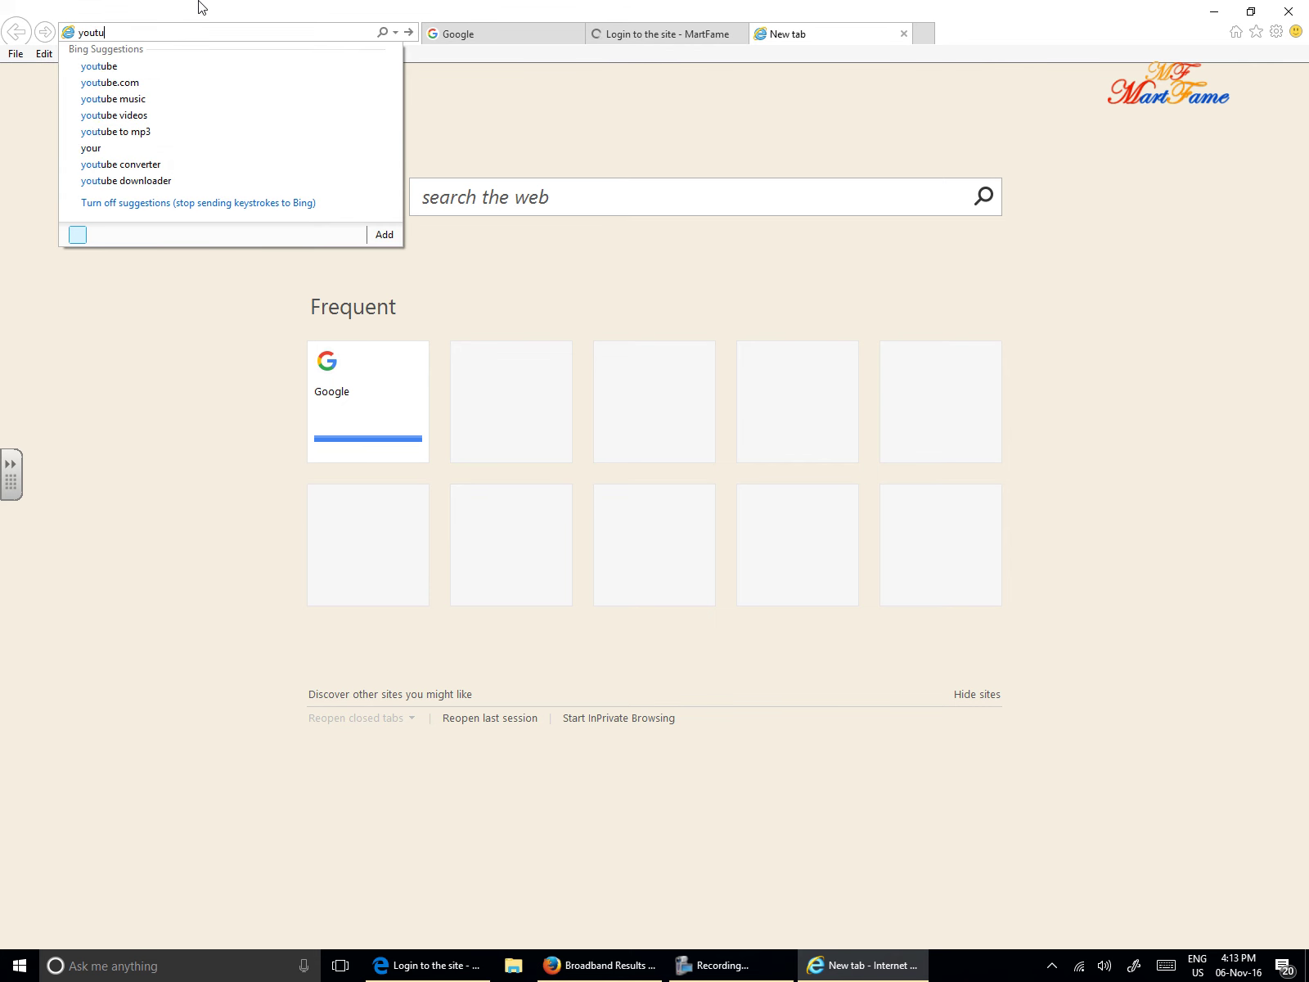
left_click(130, 85)
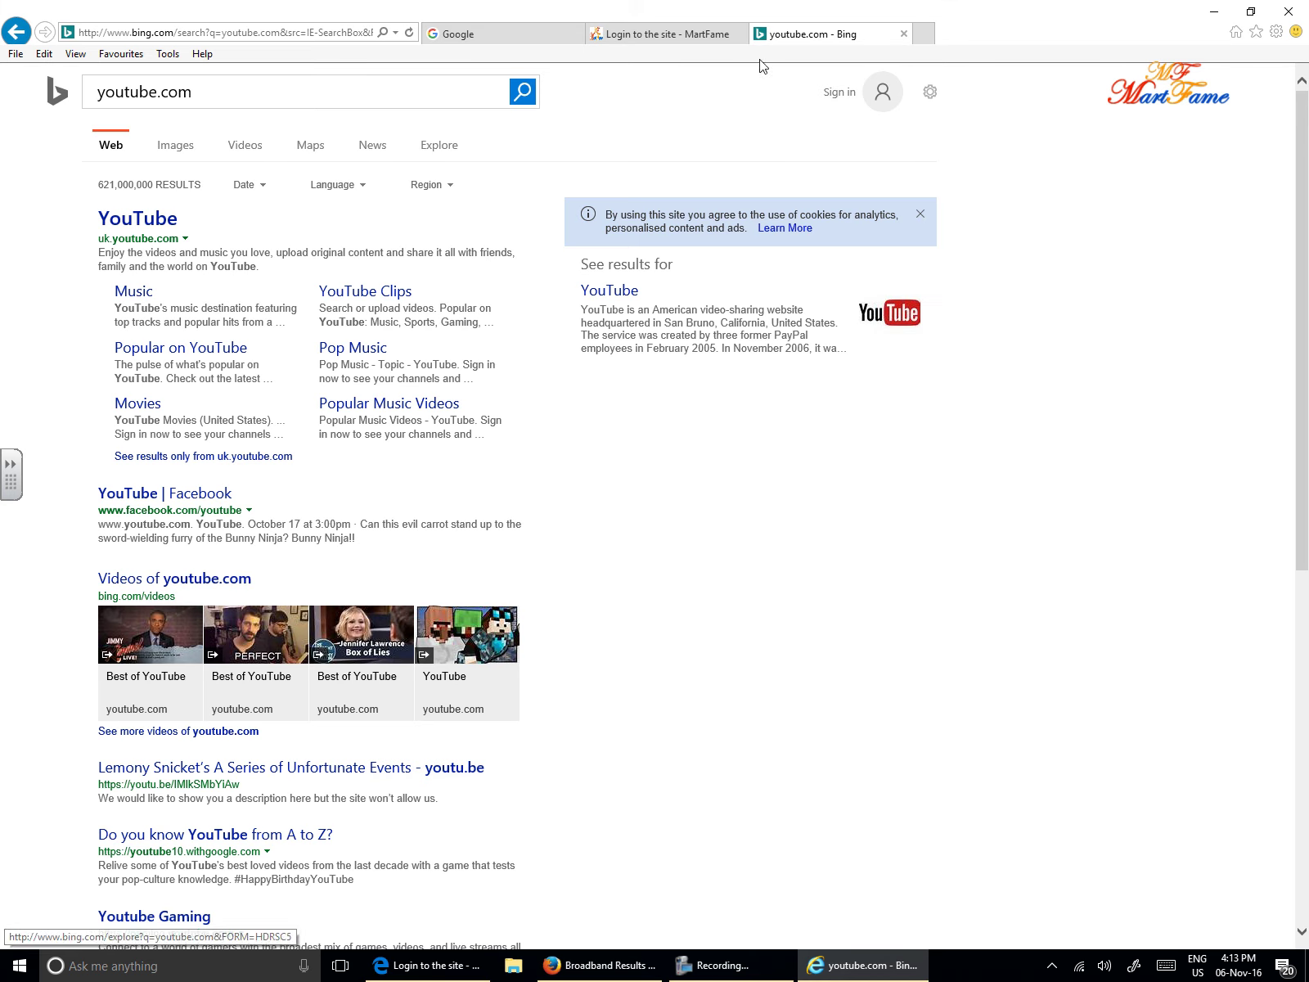
left_click(531, 39)
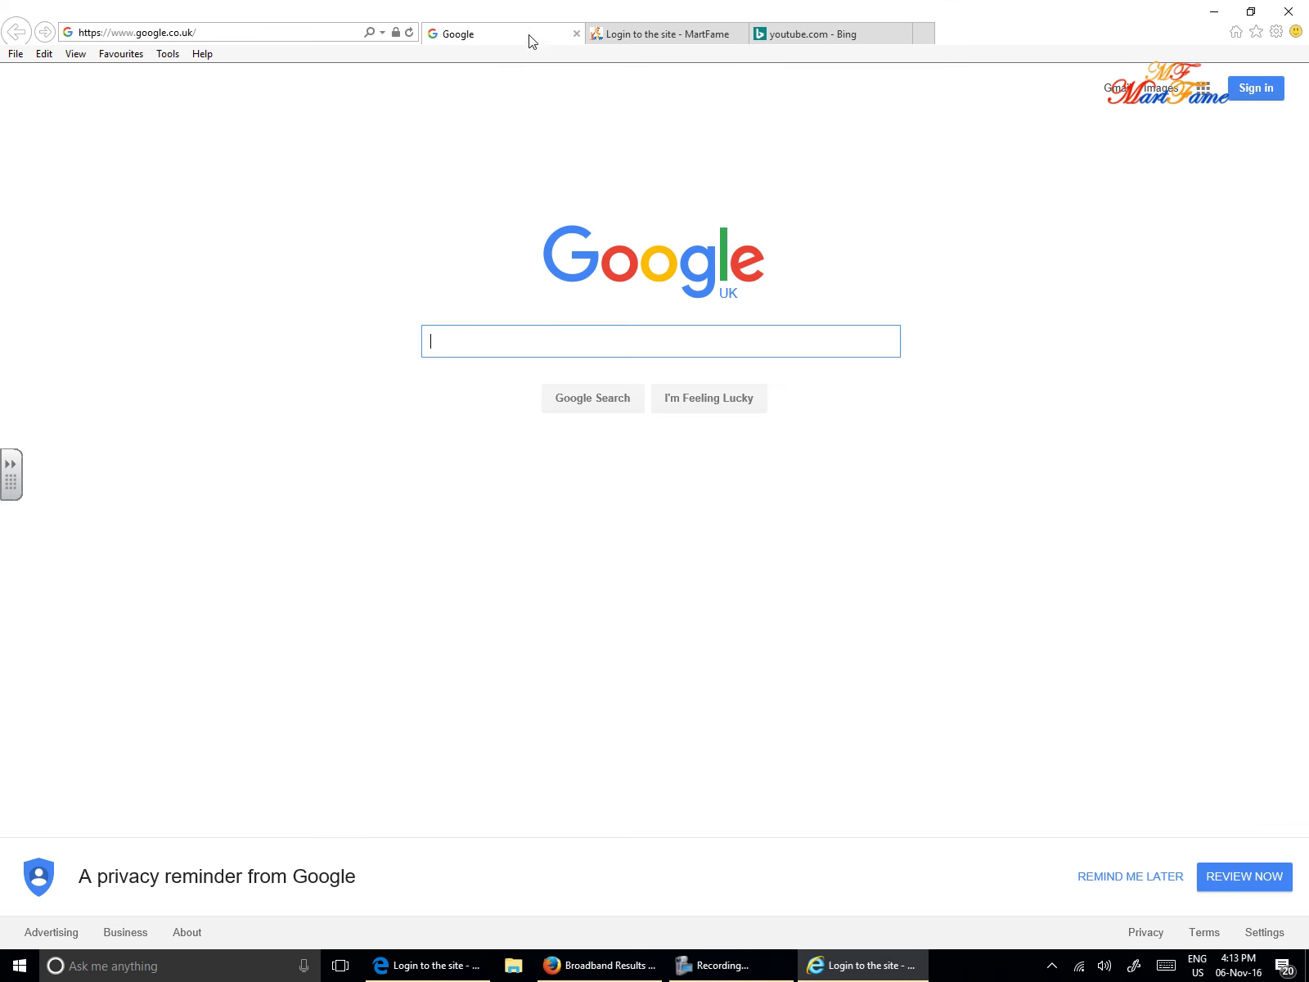
Close Internet Explorer, relaunch it from Windows search 'interne', and confirm the MartFame tab restored
left_click(1289, 12)
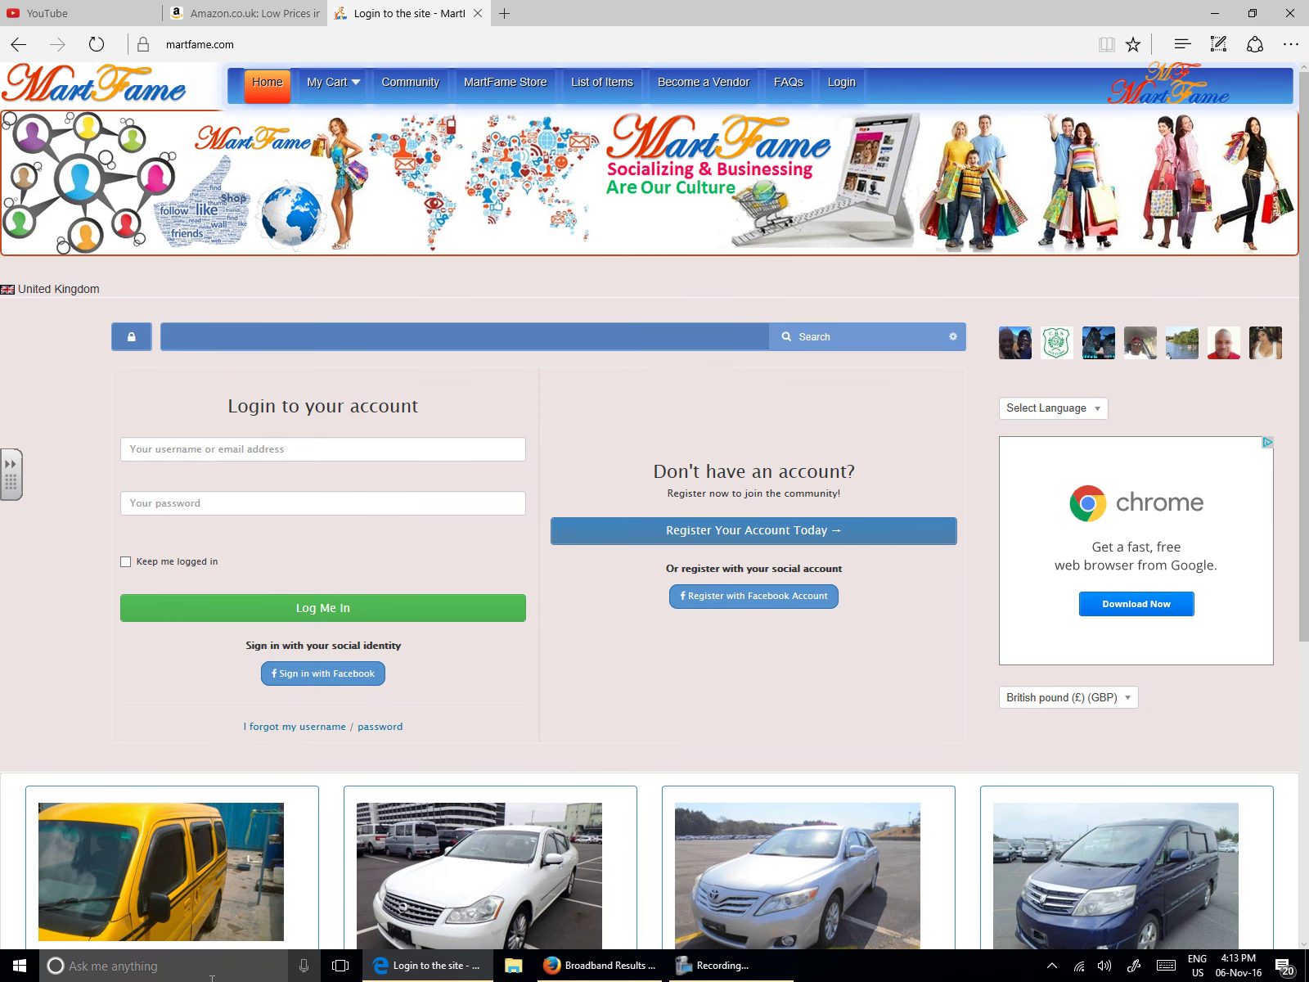
left_click(221, 968)
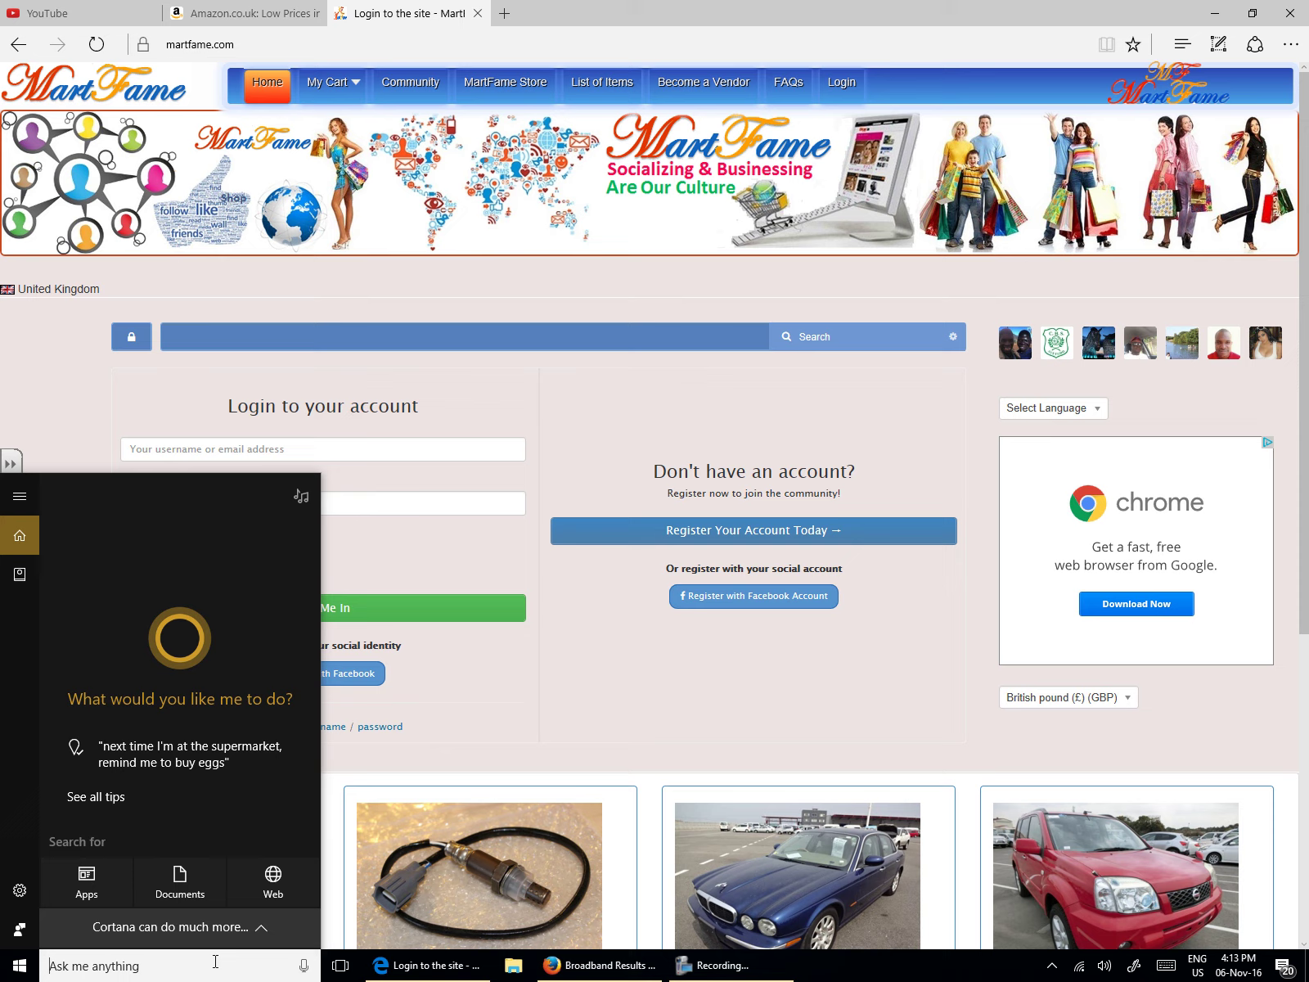
type("interne")
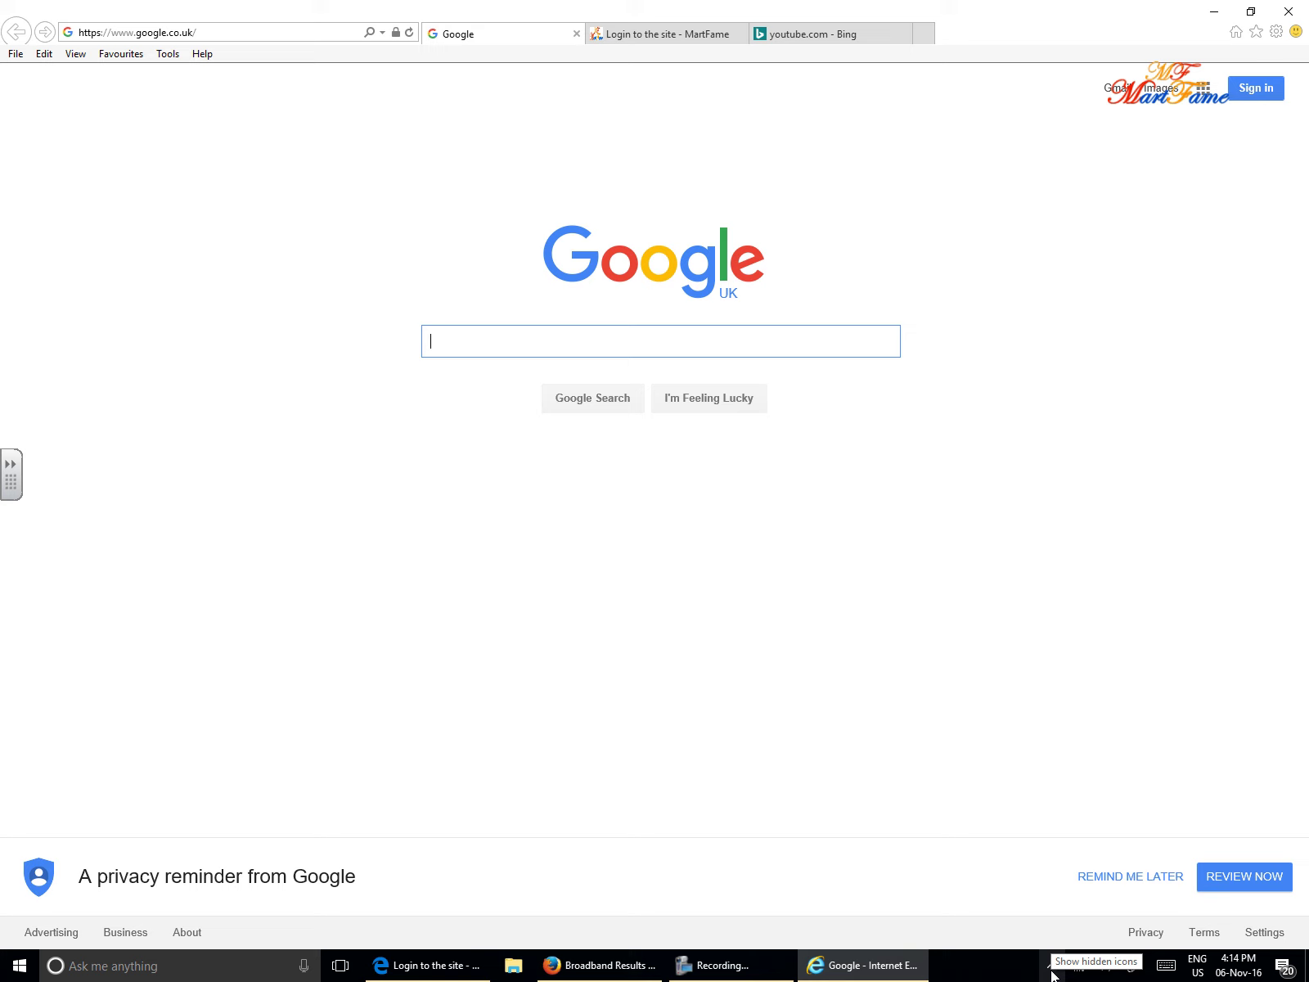
left_click(667, 34)
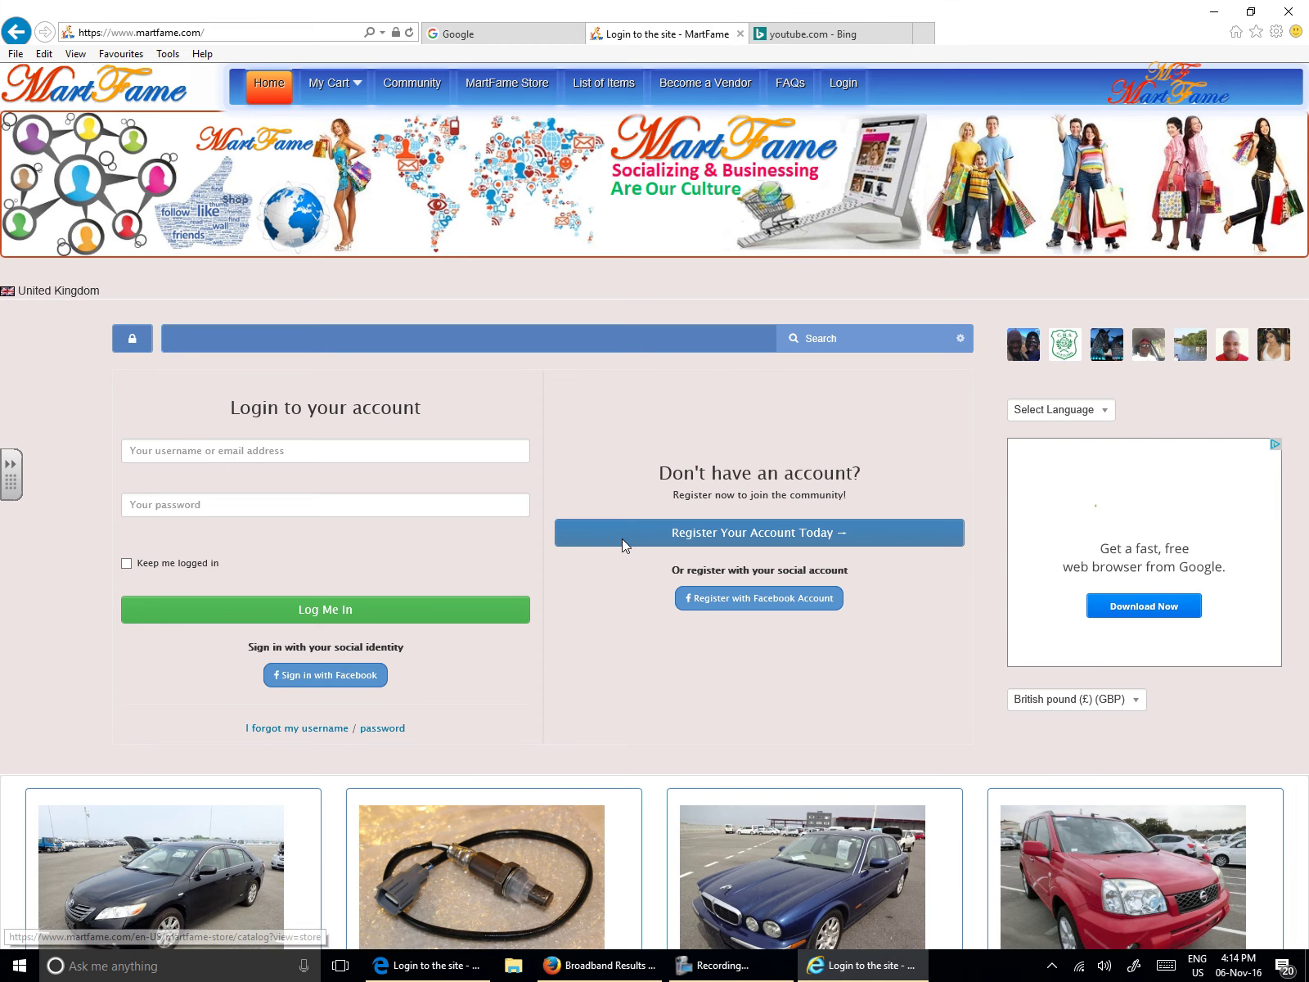
left_click(1052, 967)
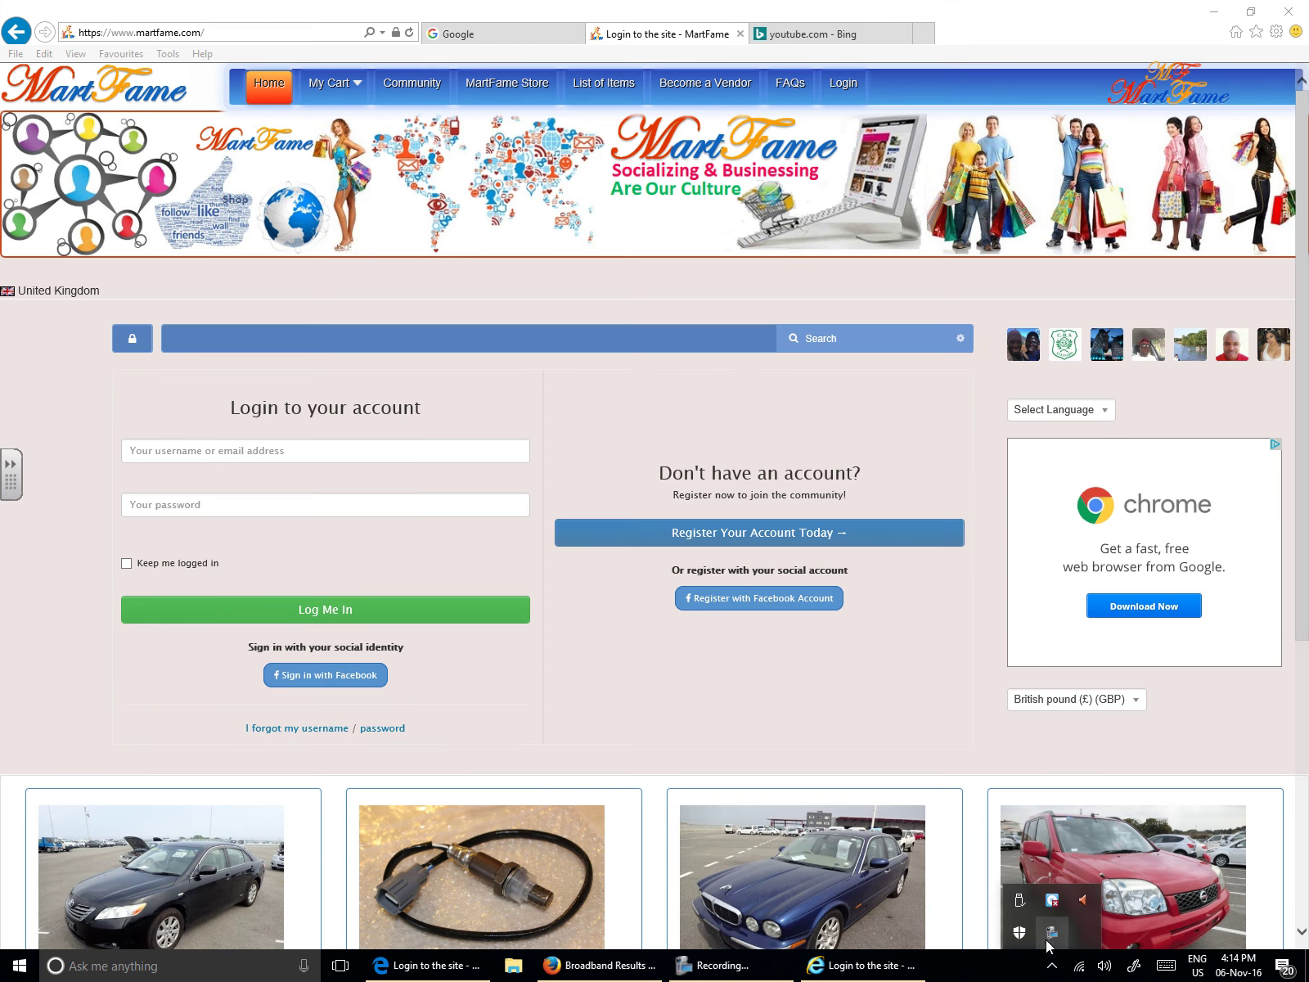